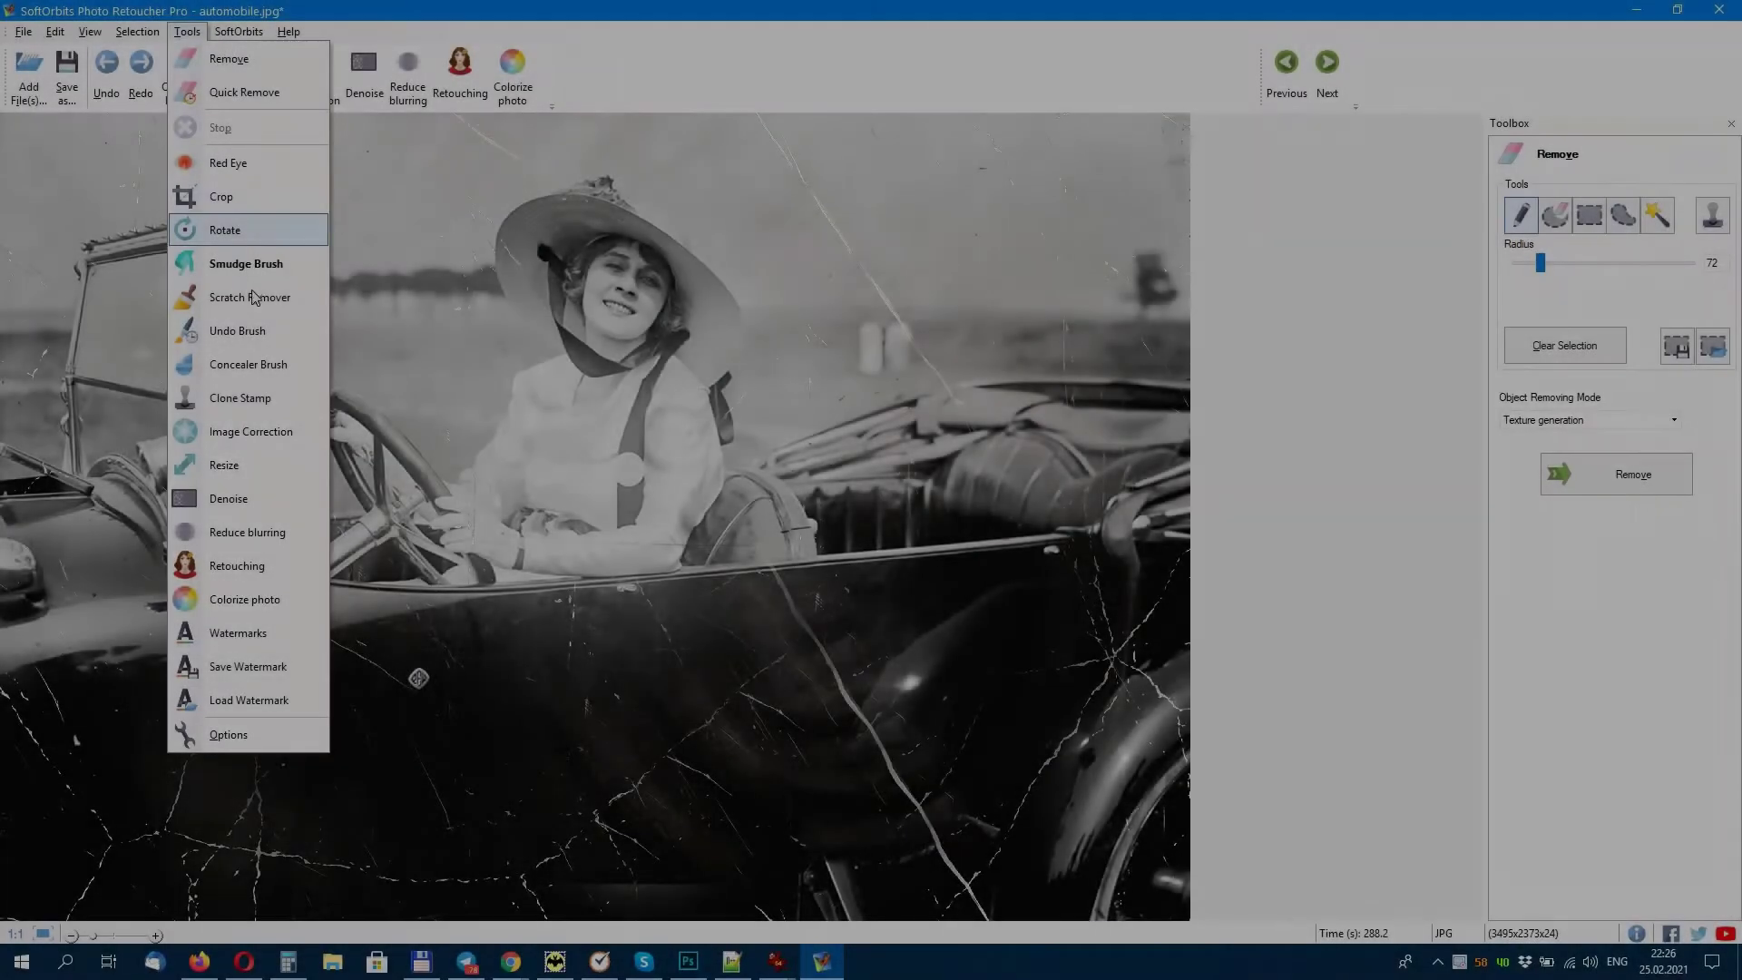
# - Detect scratches automatically across the car photo, with inpainting as the removal method
pyautogui.click(251, 296)
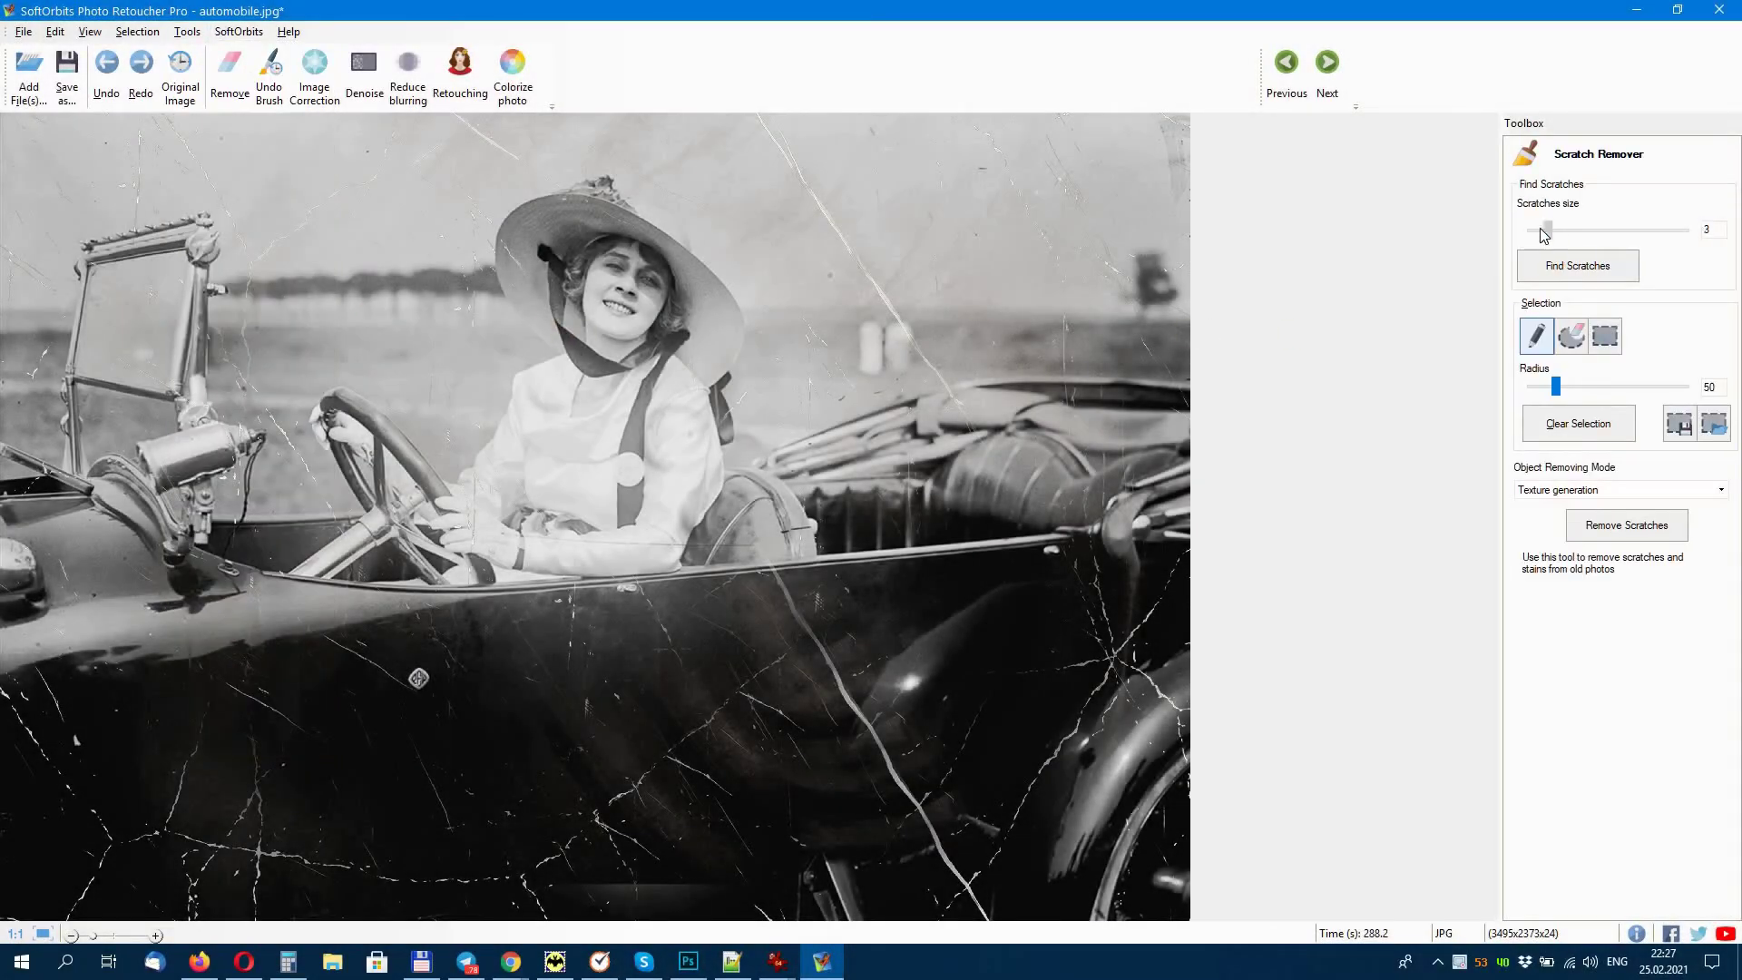
pyautogui.click(1575, 266)
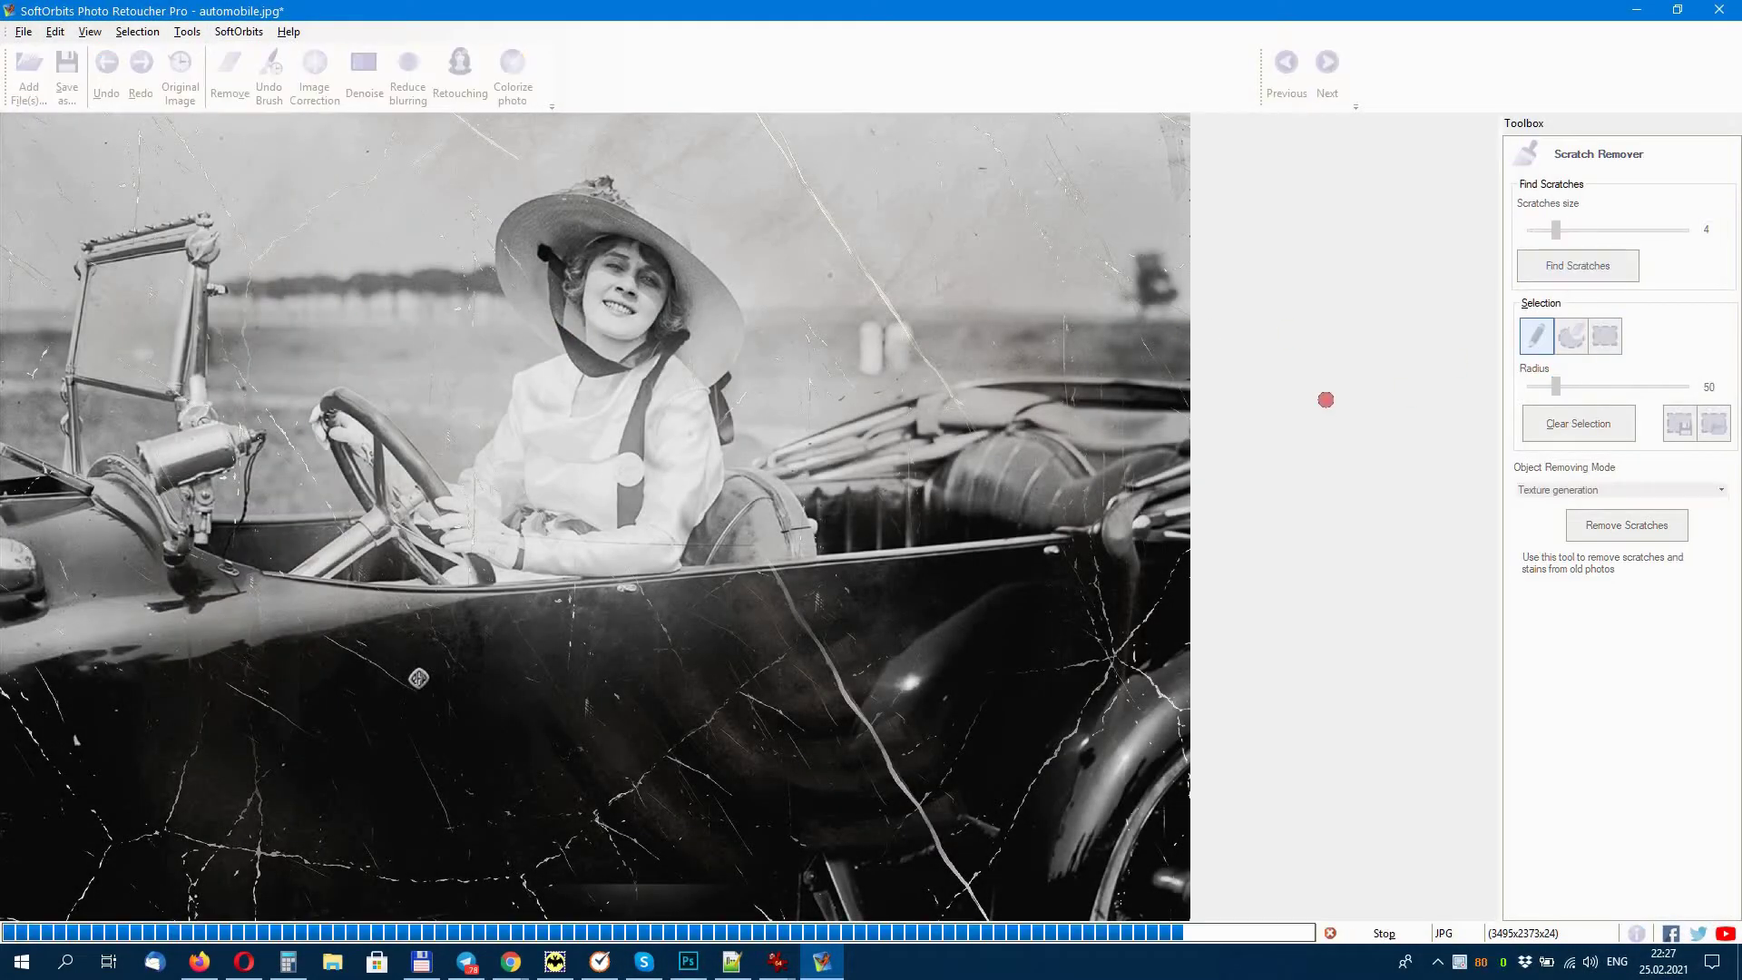
pyautogui.click(1527, 490)
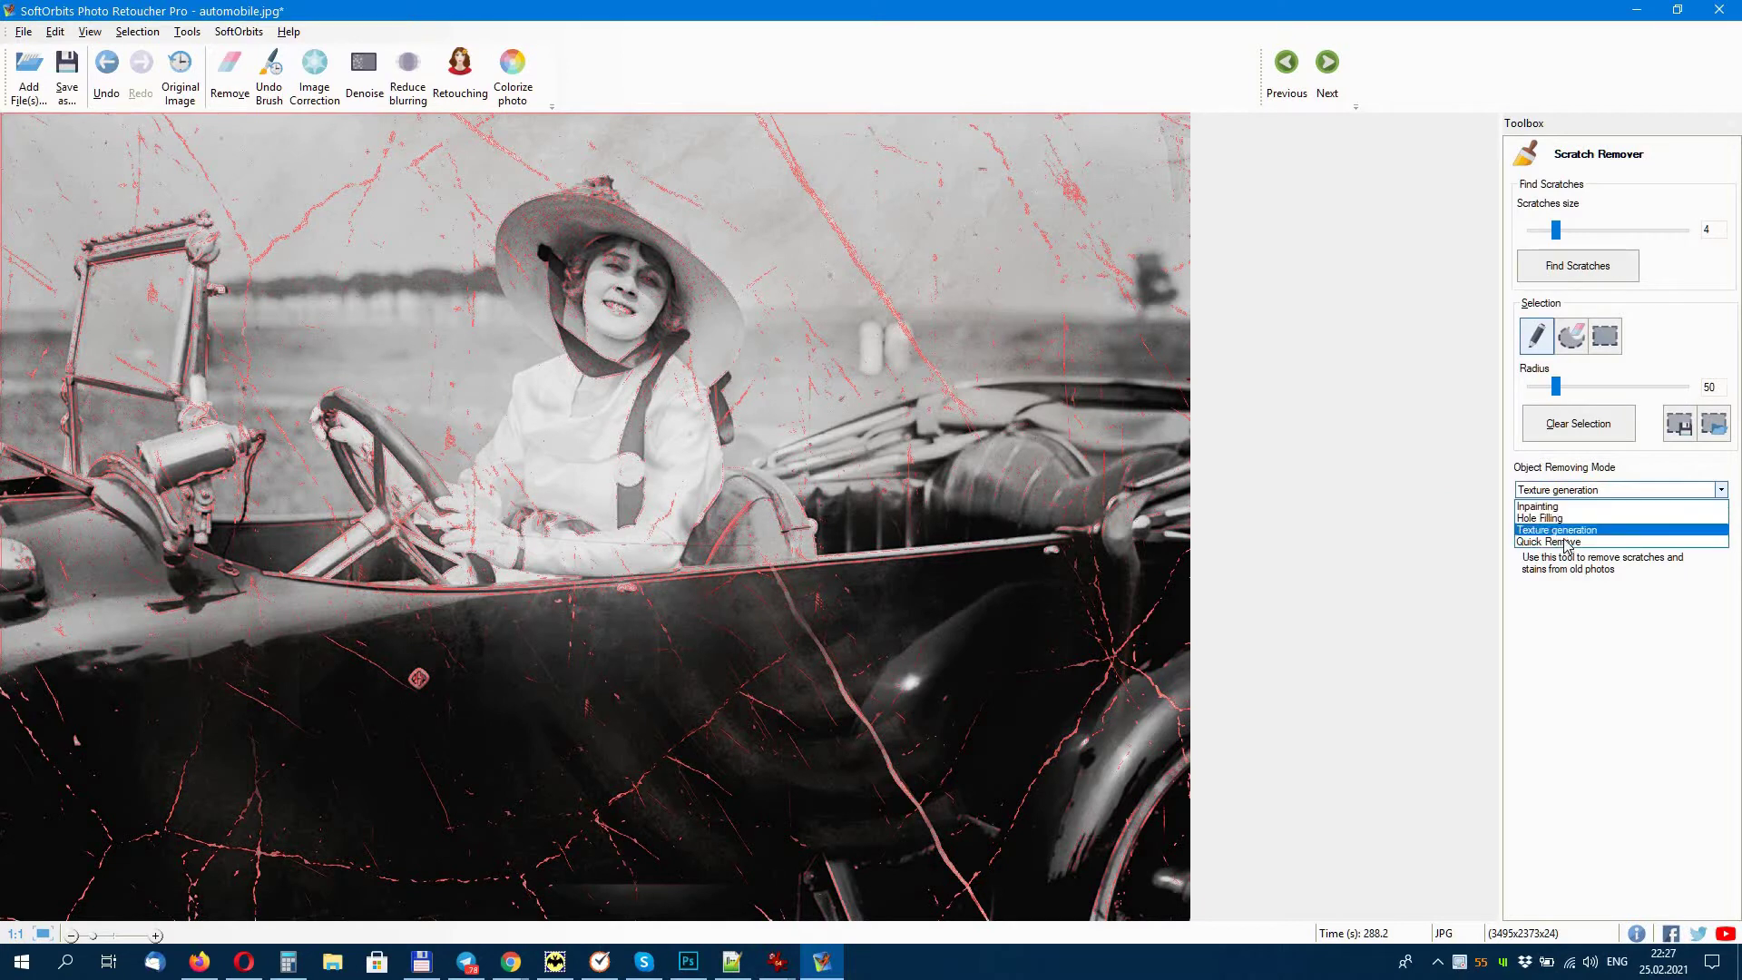
pyautogui.click(1551, 506)
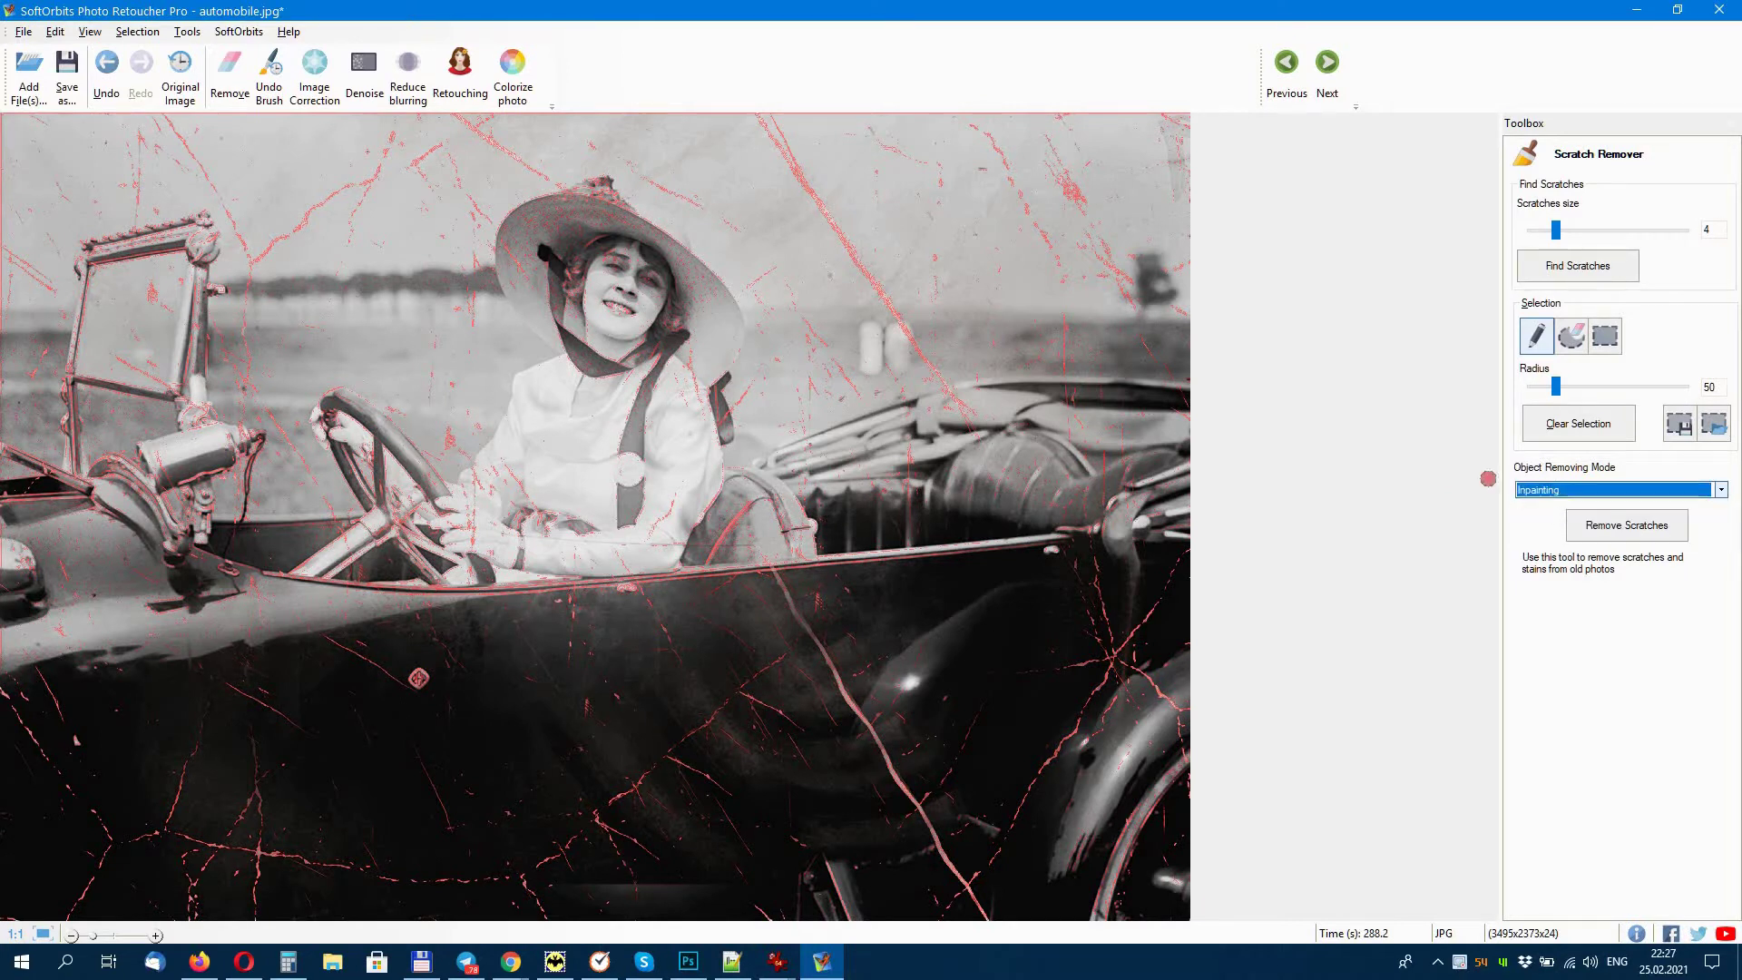
# - Mark the long diagonal door crack freehand and remove the marked scratches with inpainting
pyautogui.click(229, 75)
pyautogui.click(1520, 216)
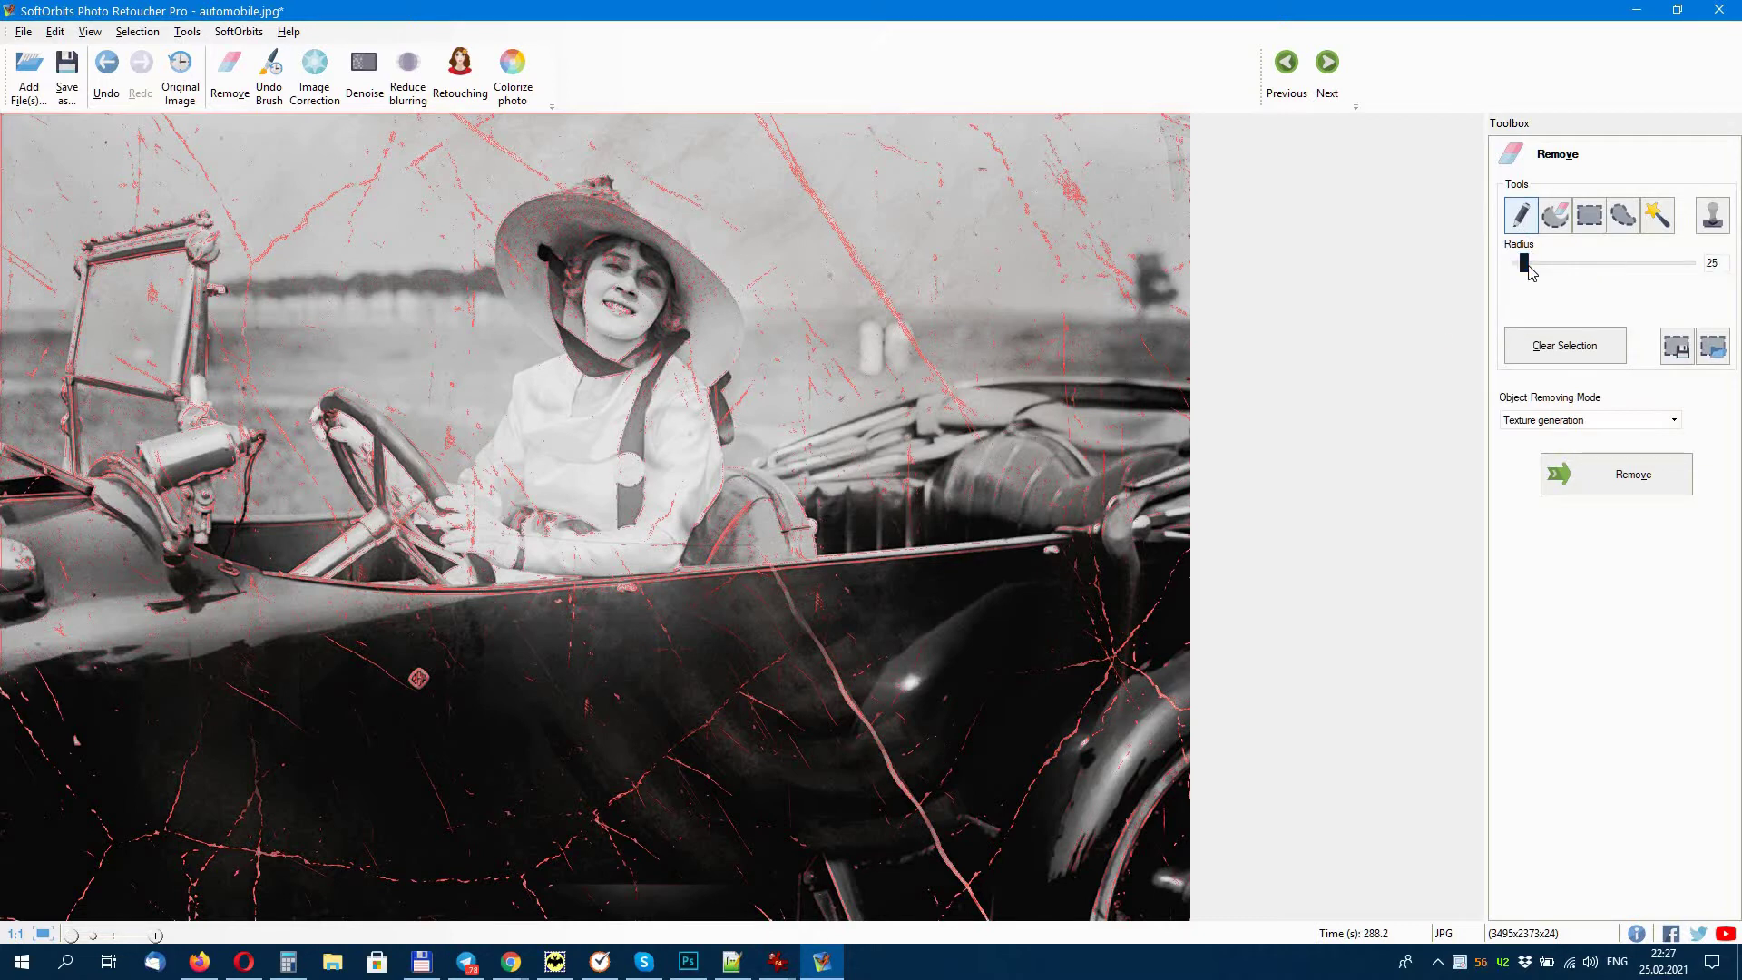
pyautogui.moveTo(787, 600); pyautogui.dragTo(875, 742)
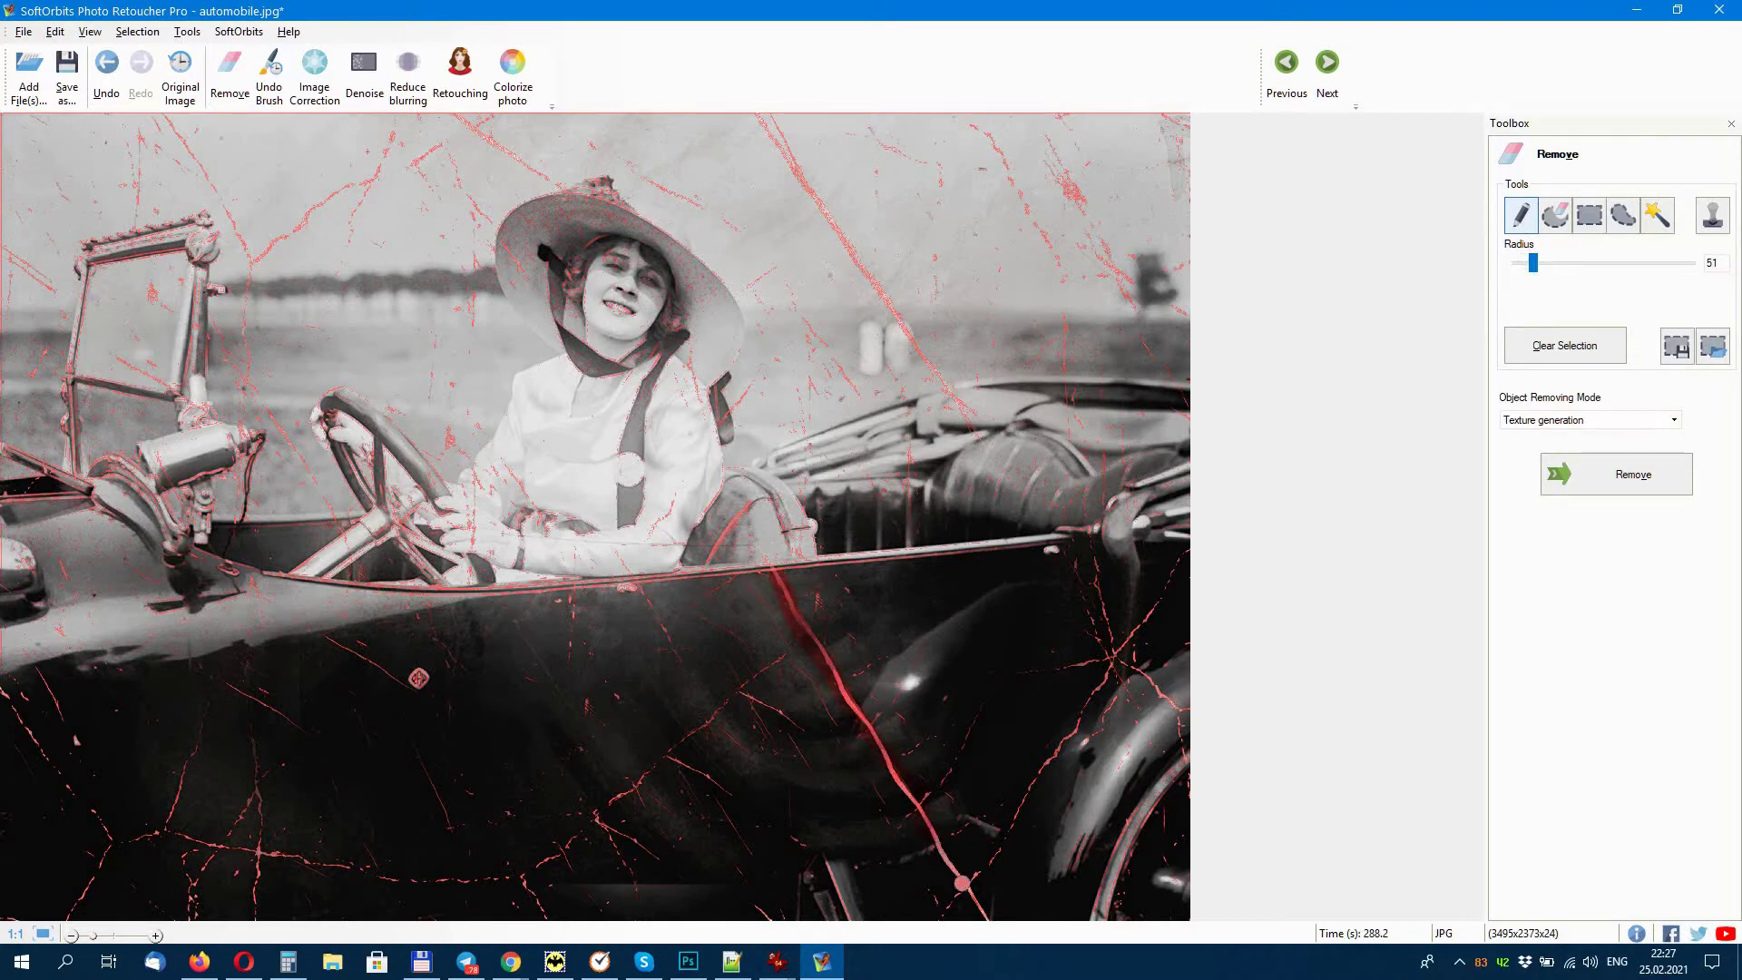
pyautogui.click(1590, 420)
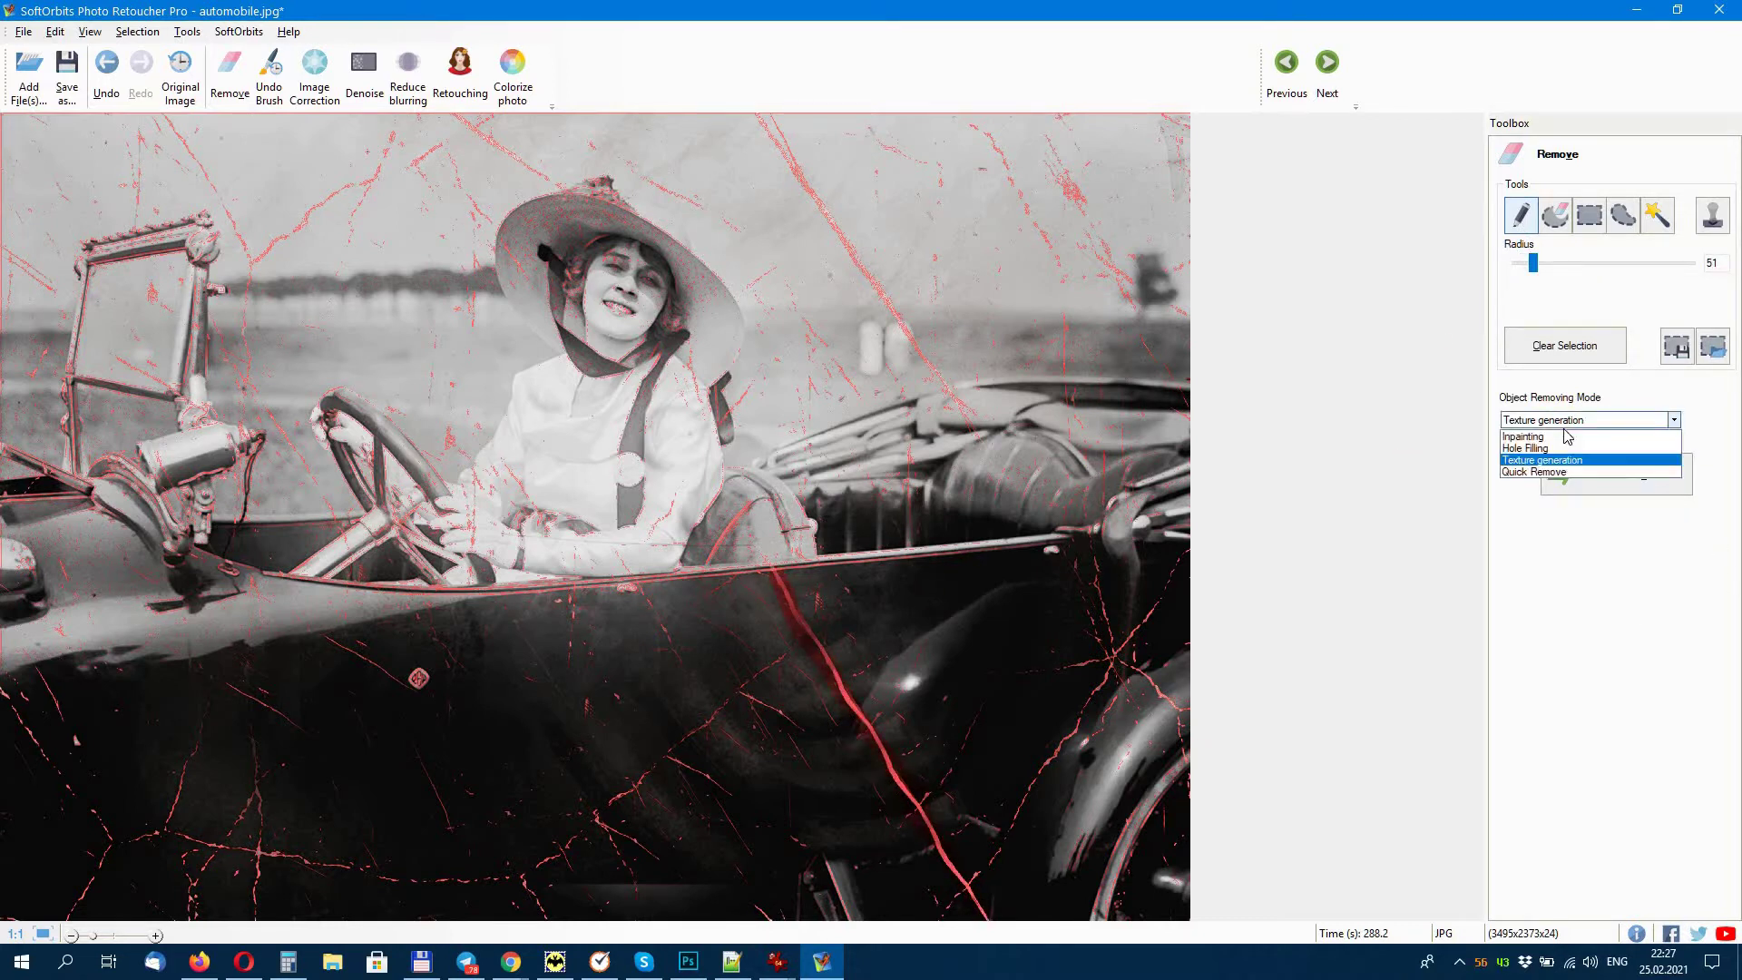
pyautogui.click(1531, 450)
pyautogui.click(1616, 474)
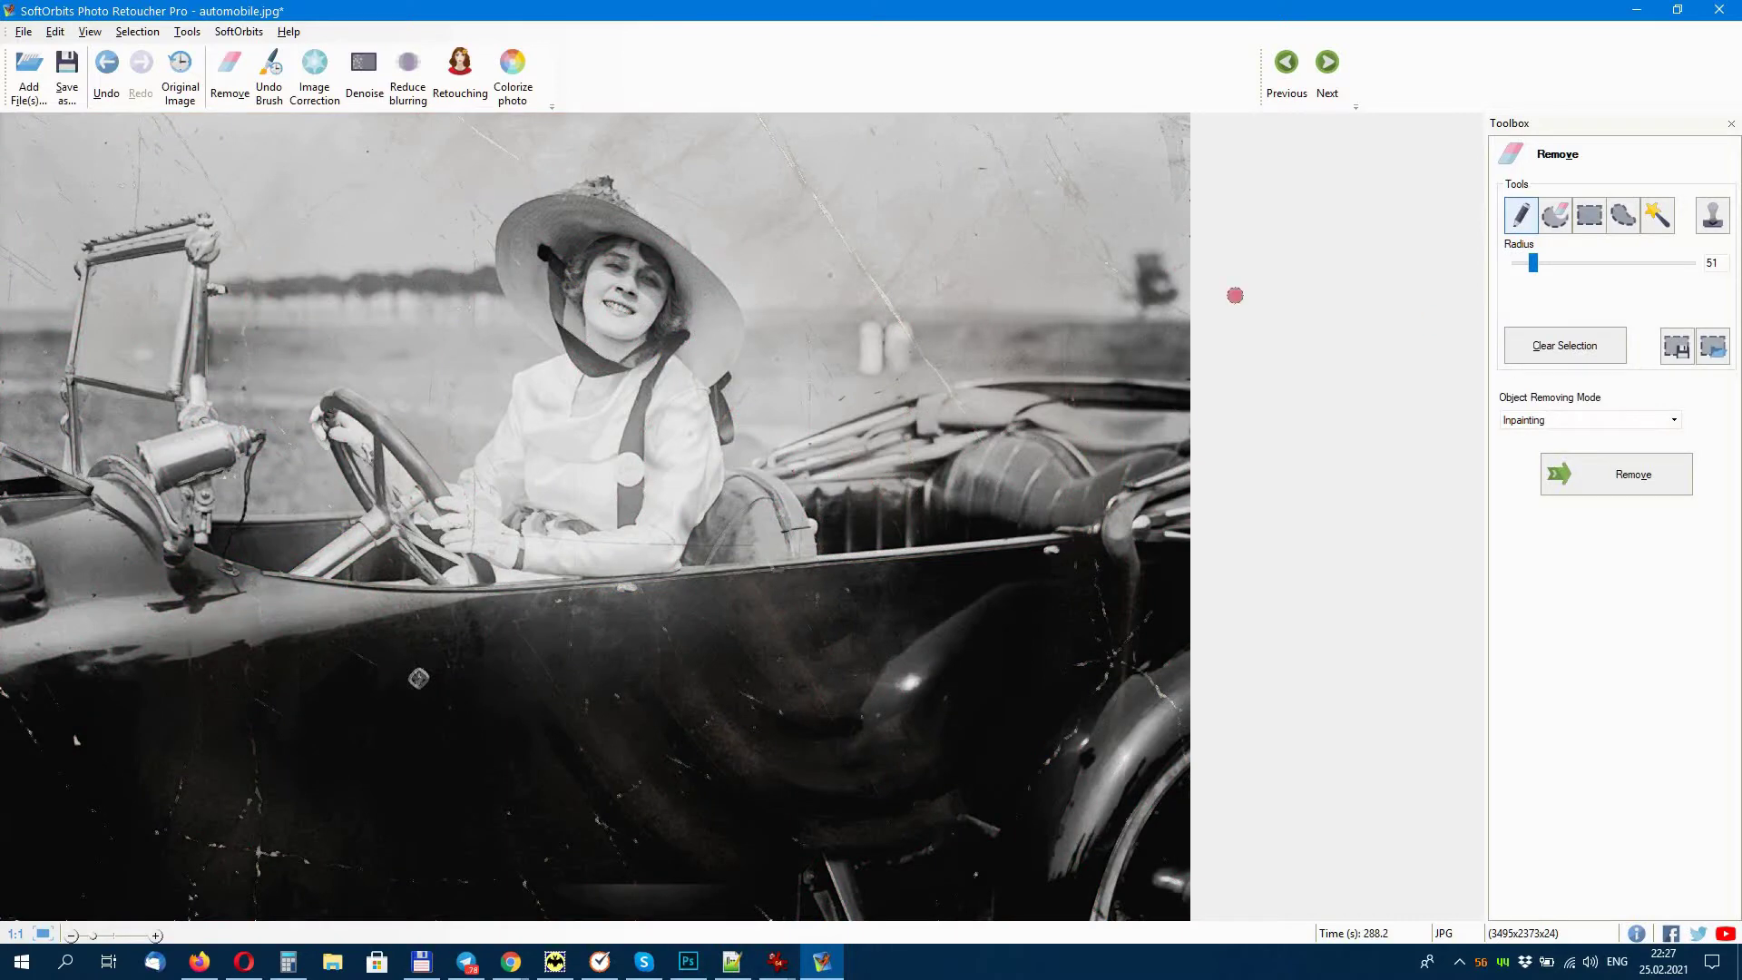
# - Clear the earlier scratch marks and re-detect scratches at size 7
pyautogui.click(224, 31)
pyautogui.click(259, 293)
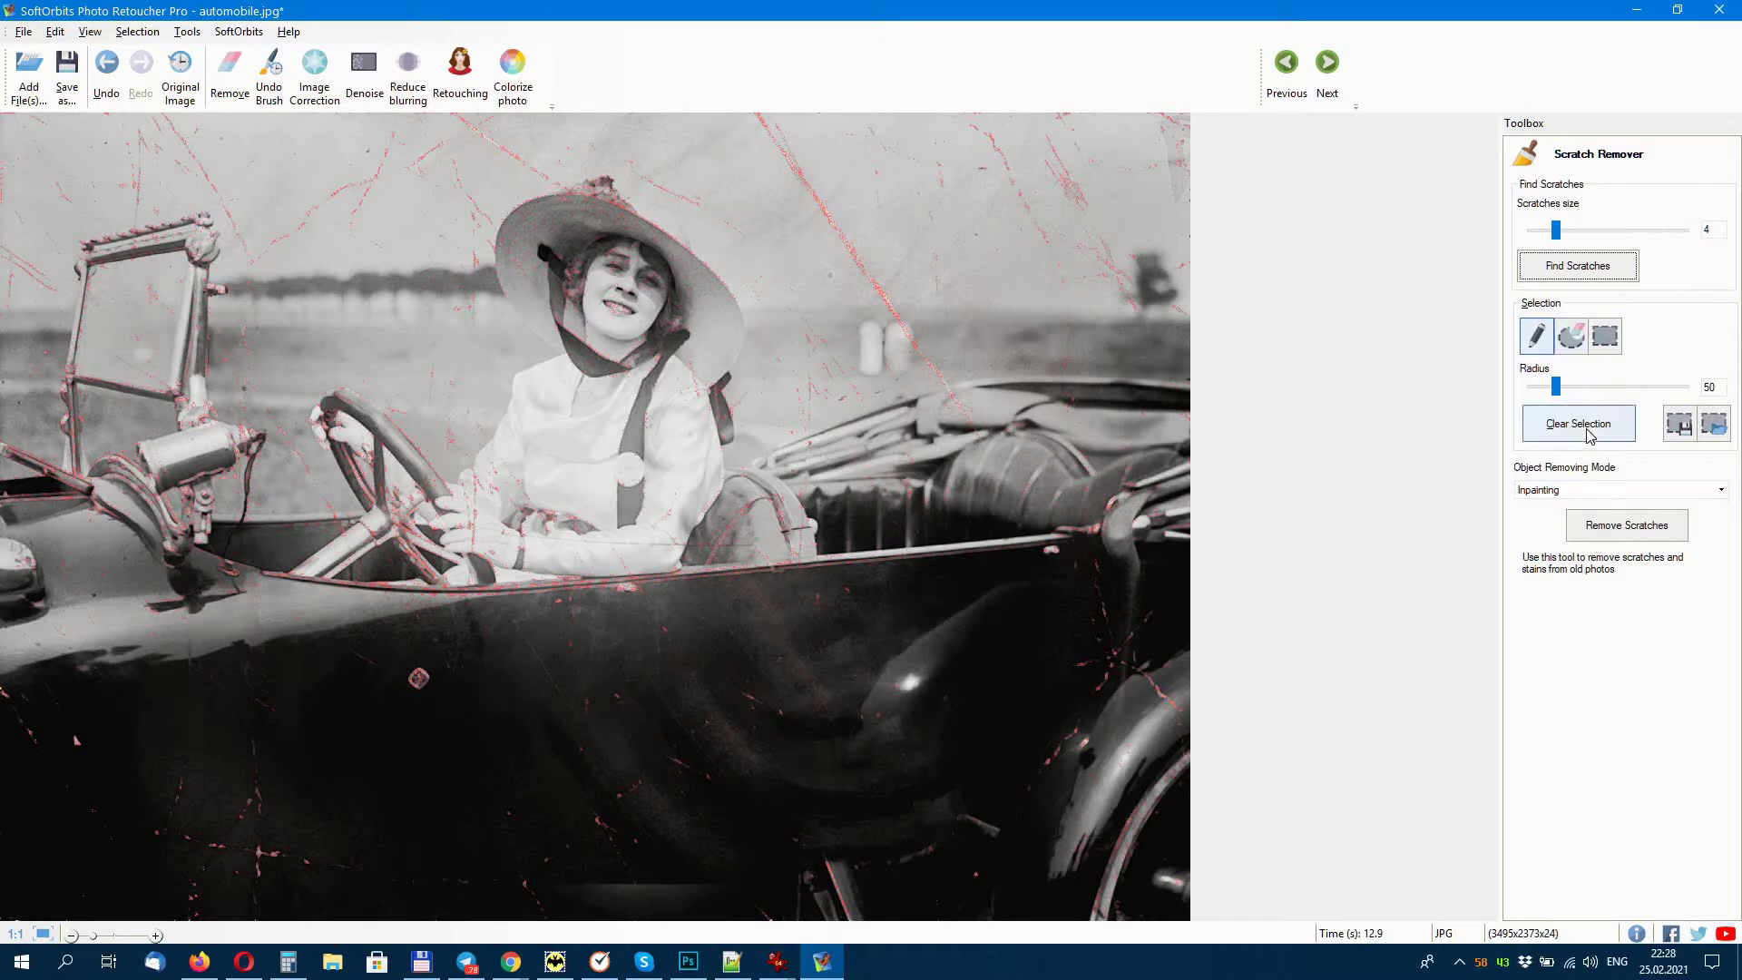
pyautogui.click(1577, 423)
pyautogui.moveTo(1557, 232); pyautogui.dragTo(1569, 233)
pyautogui.click(1580, 266)
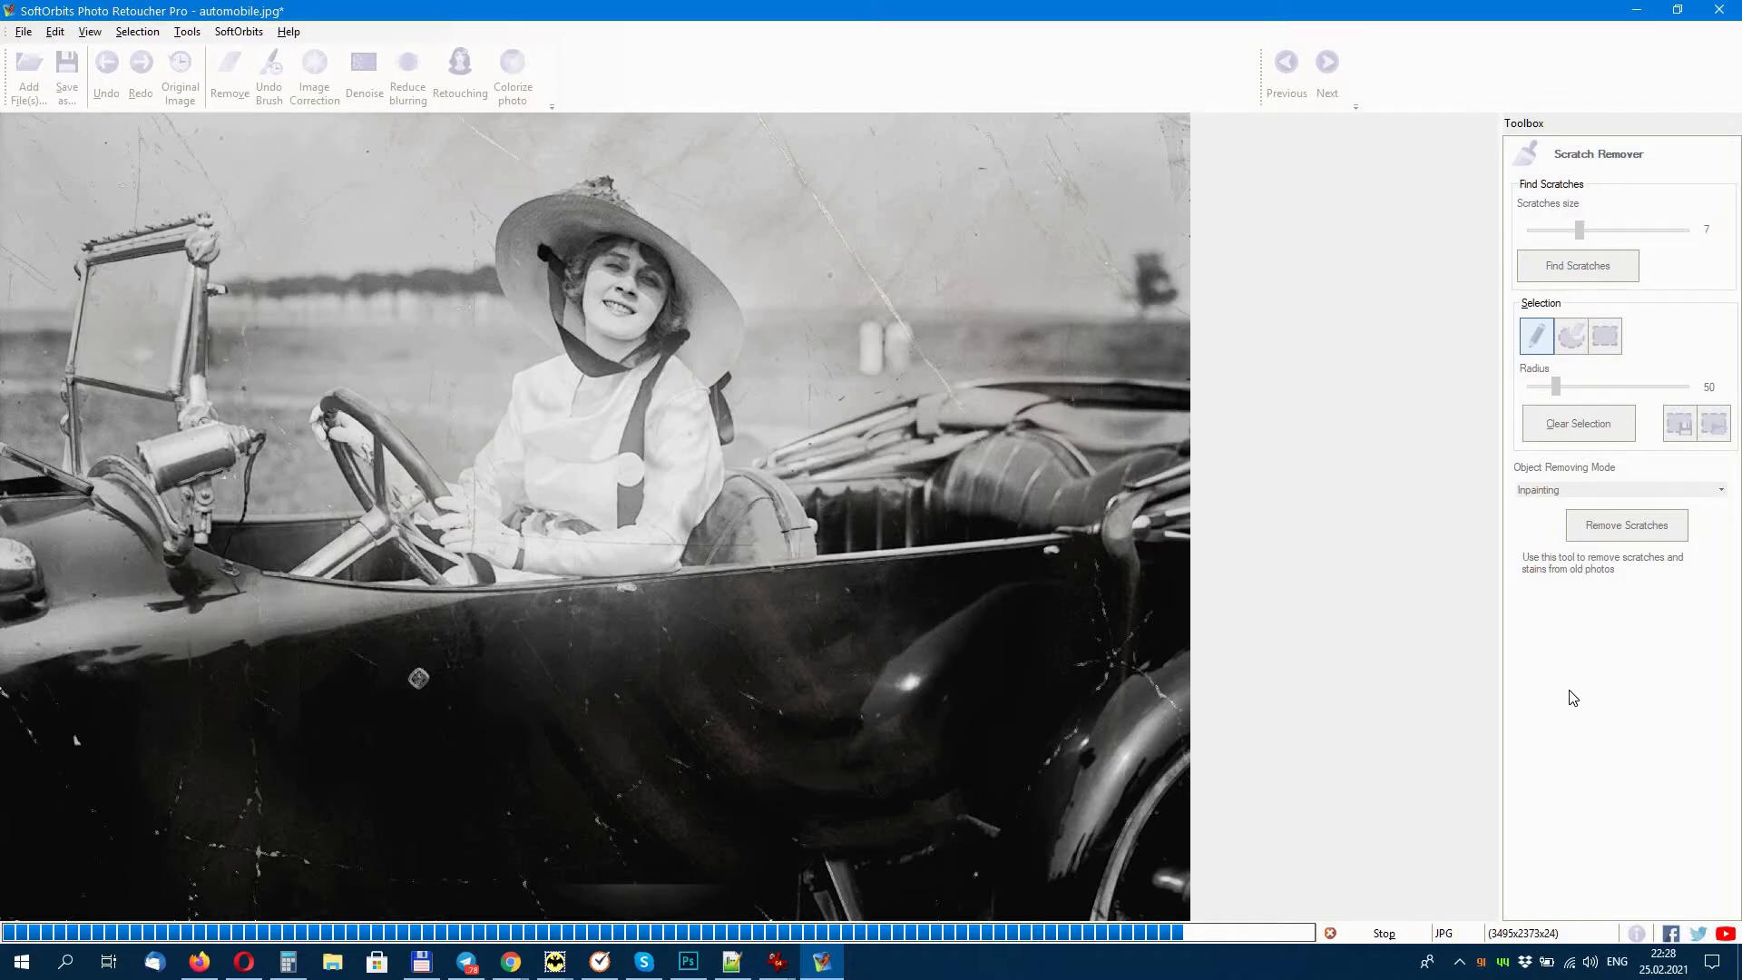
# - Raise scratch size to 11, unmark the wheel and hands with a 133 eraser, remove scratches
pyautogui.click(1571, 337)
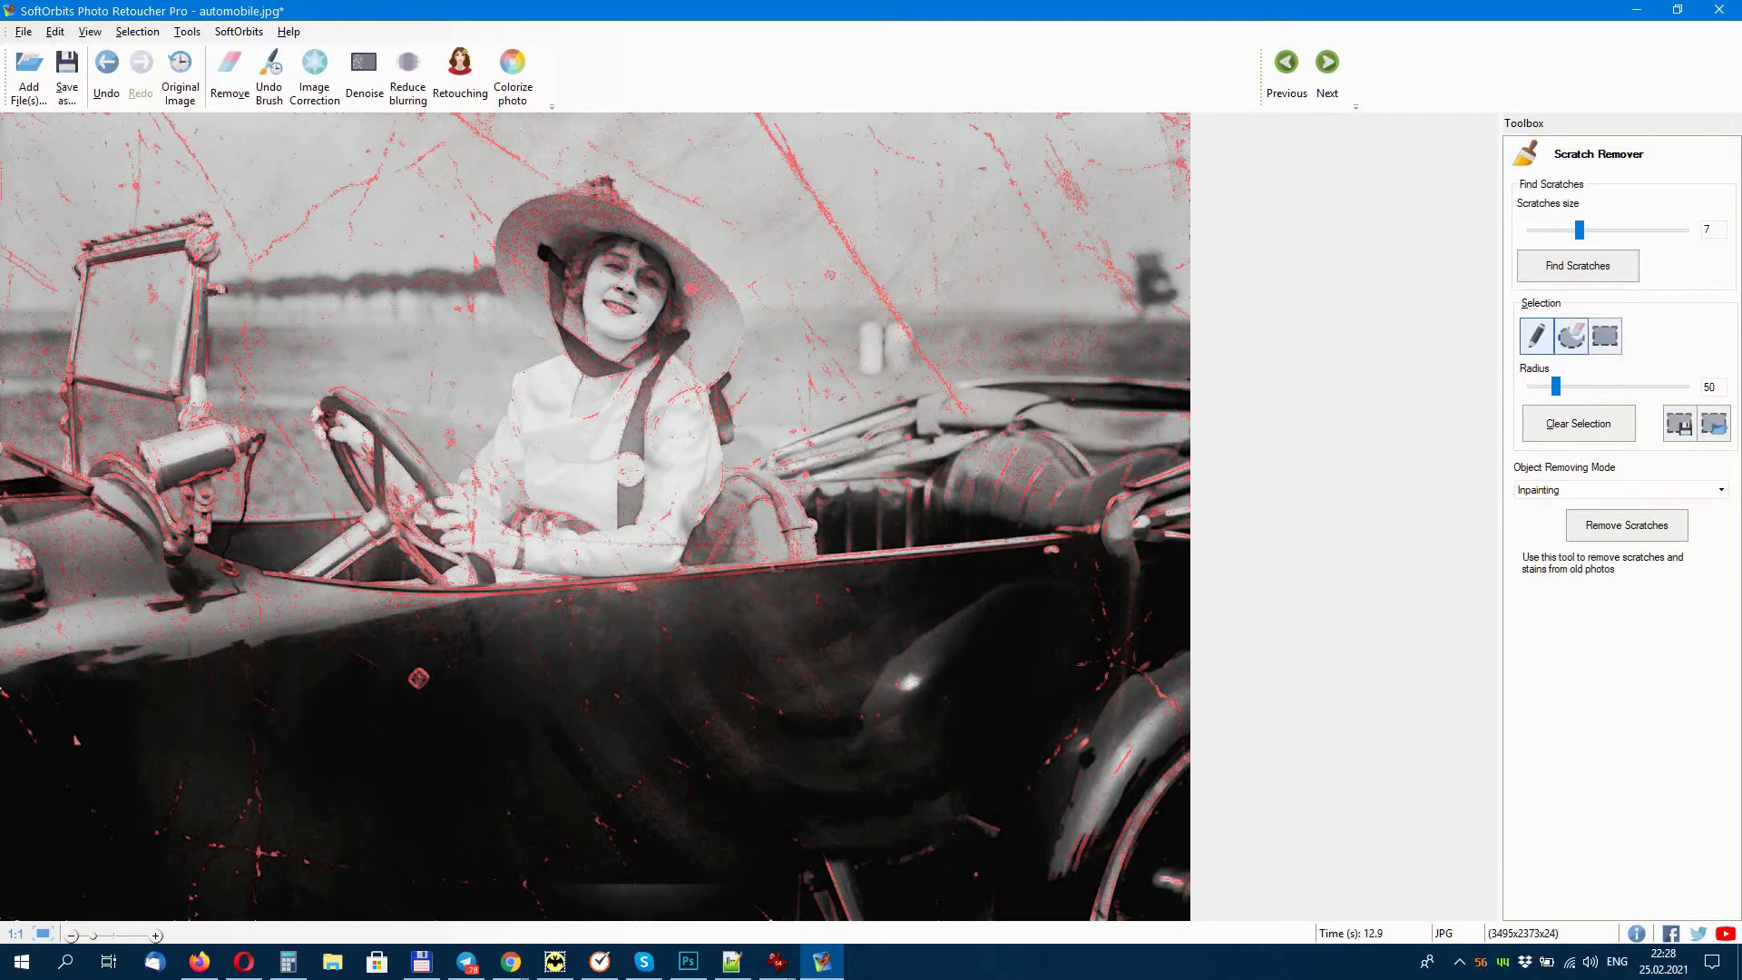
pyautogui.press('Right')
pyautogui.press('Right')
pyautogui.press('Right')
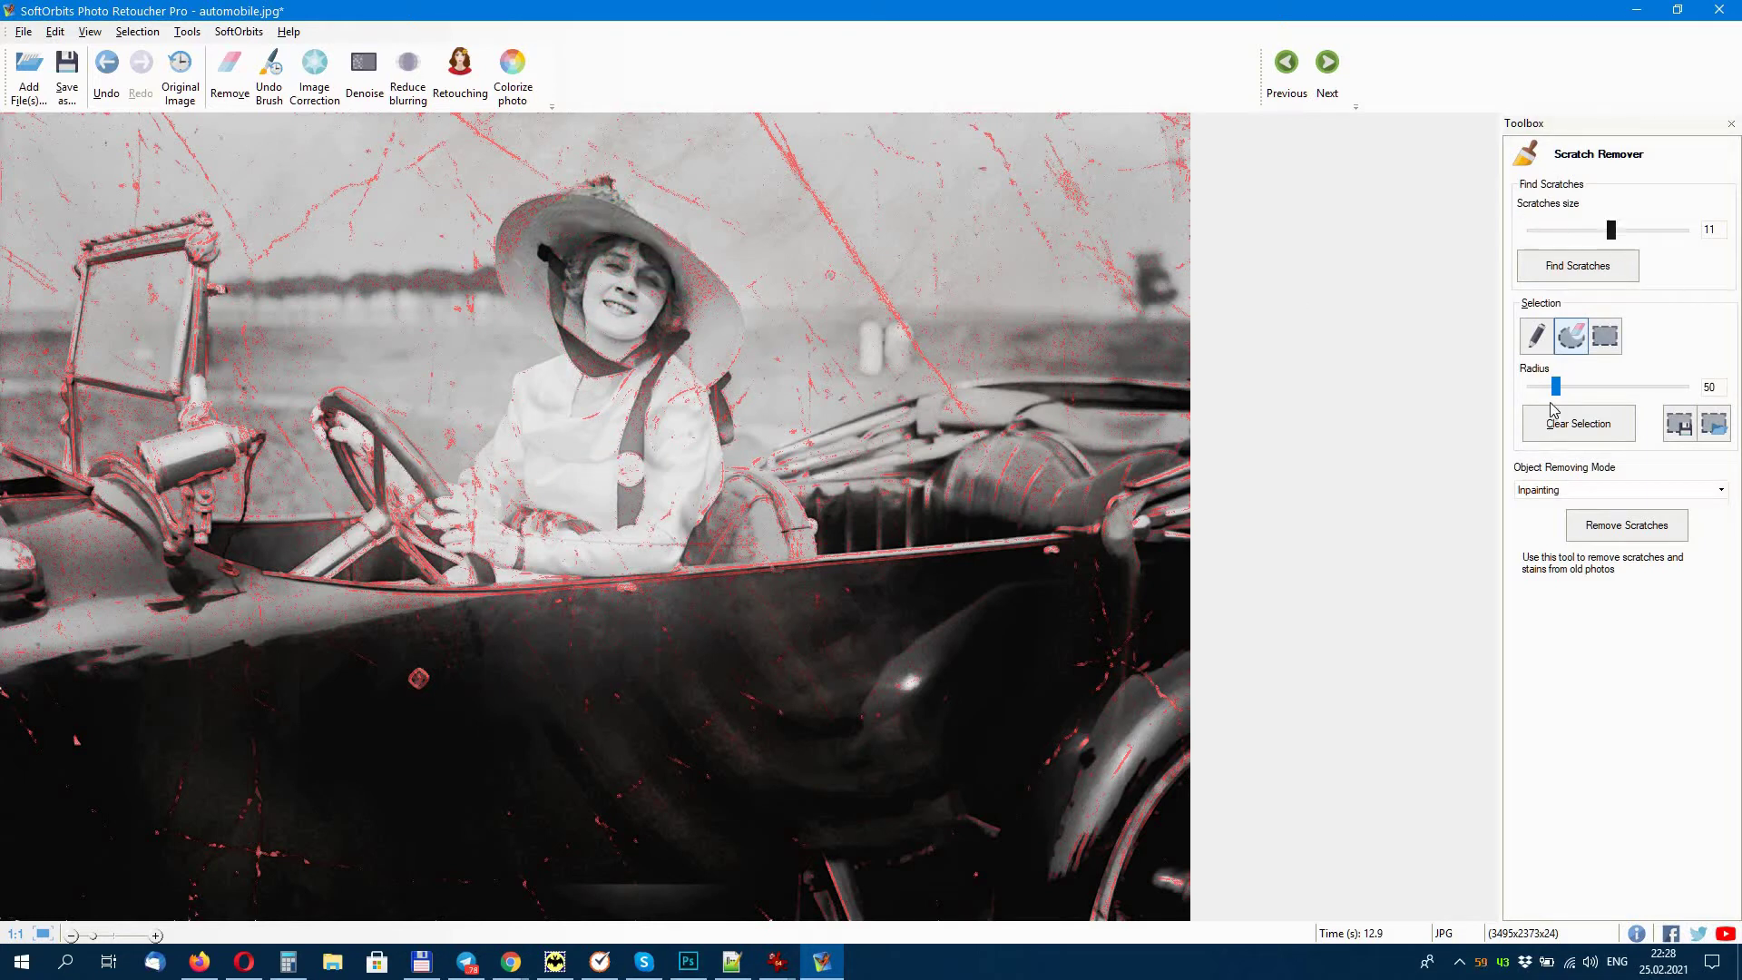
pyautogui.moveTo(1556, 387); pyautogui.dragTo(1598, 387)
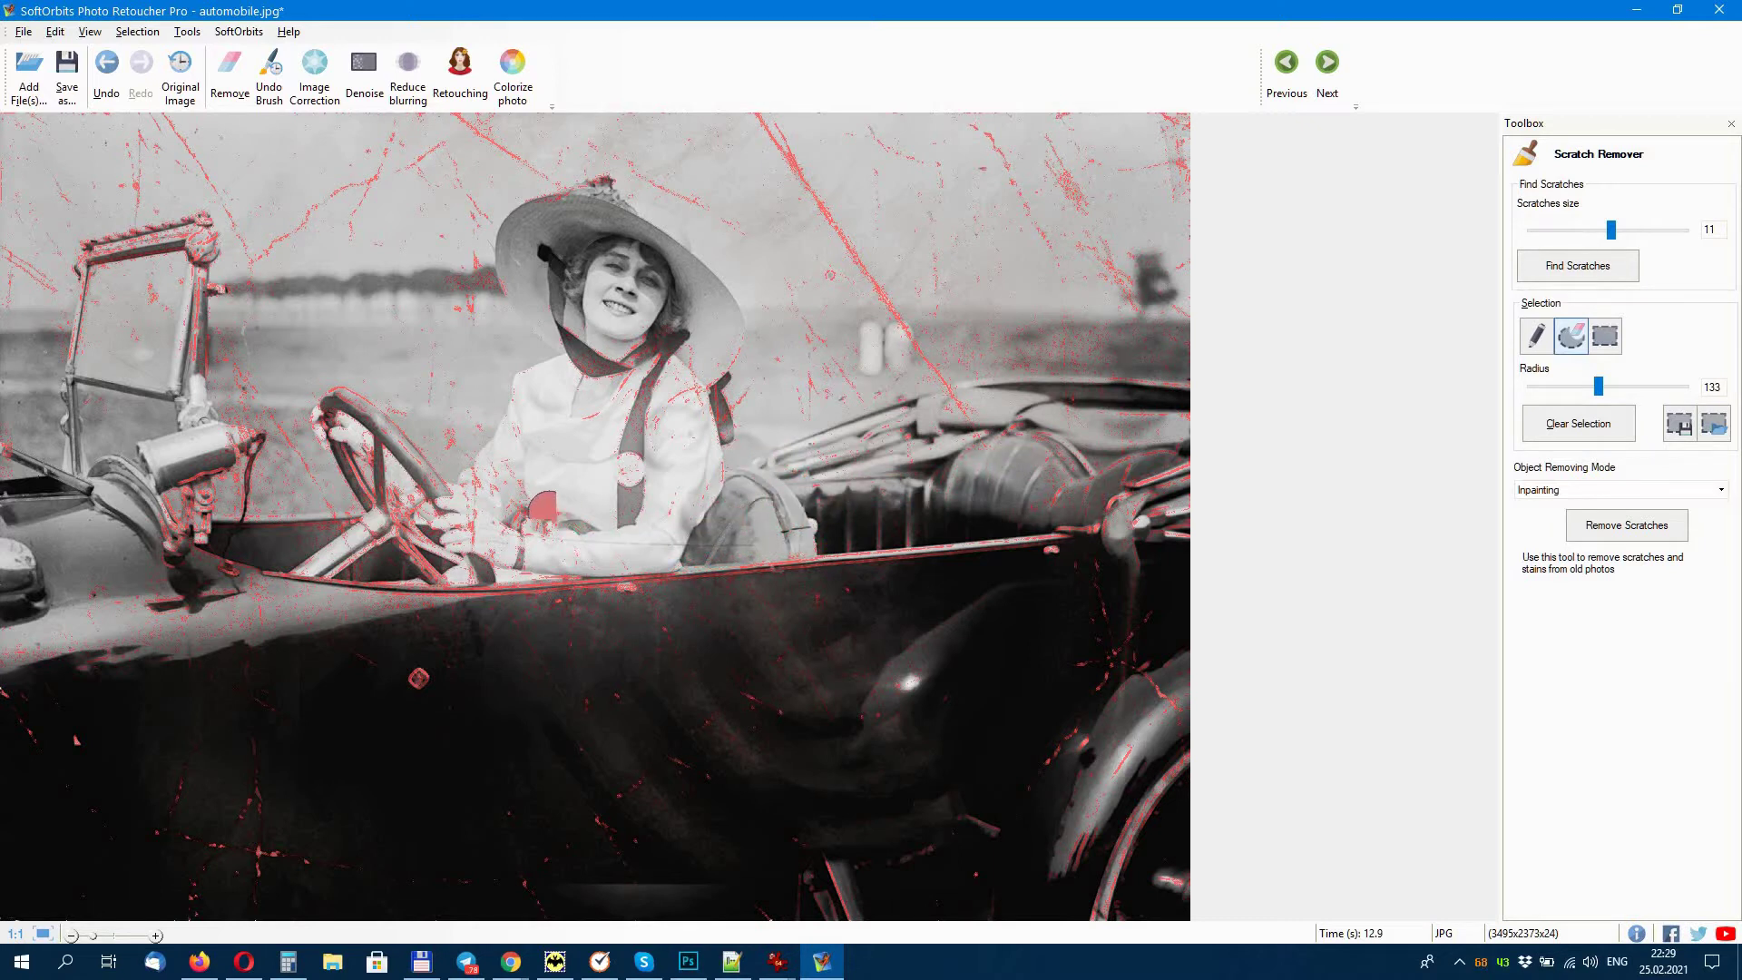
pyautogui.moveTo(543, 506)
pyautogui.mouseDown()
pyautogui.moveTo(263, 394)
pyautogui.moveTo(223, 446)
pyautogui.mouseUp()
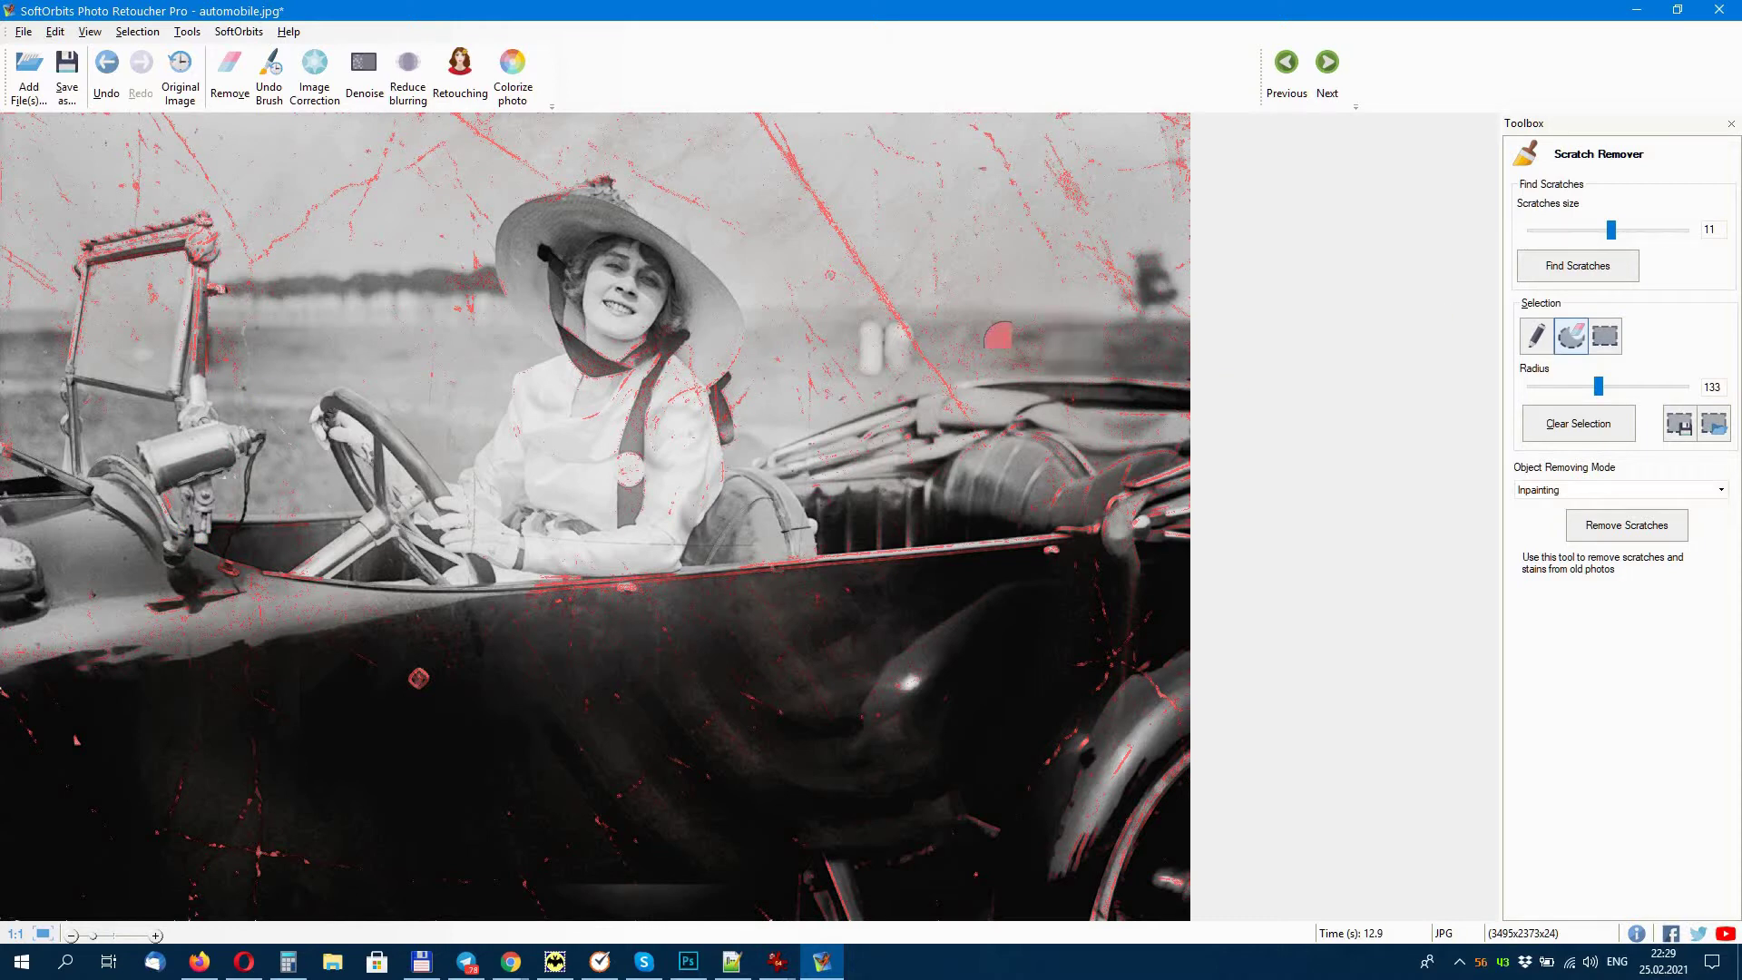
pyautogui.click(1626, 524)
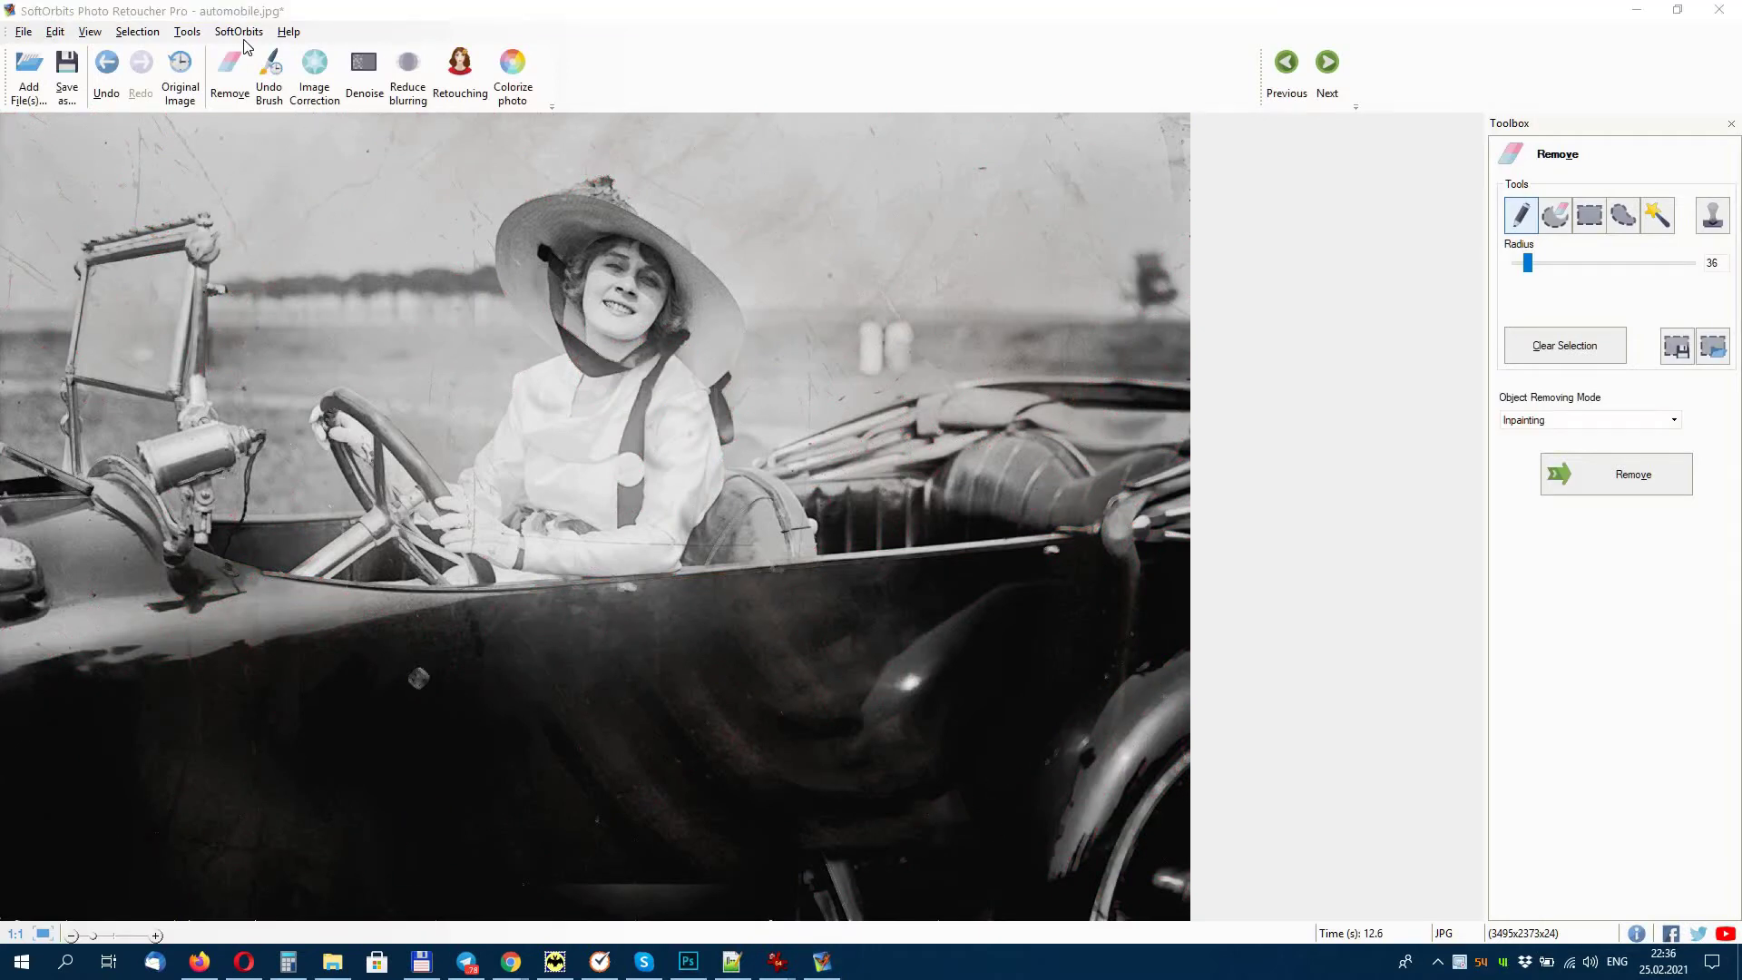
pyautogui.click(179, 35)
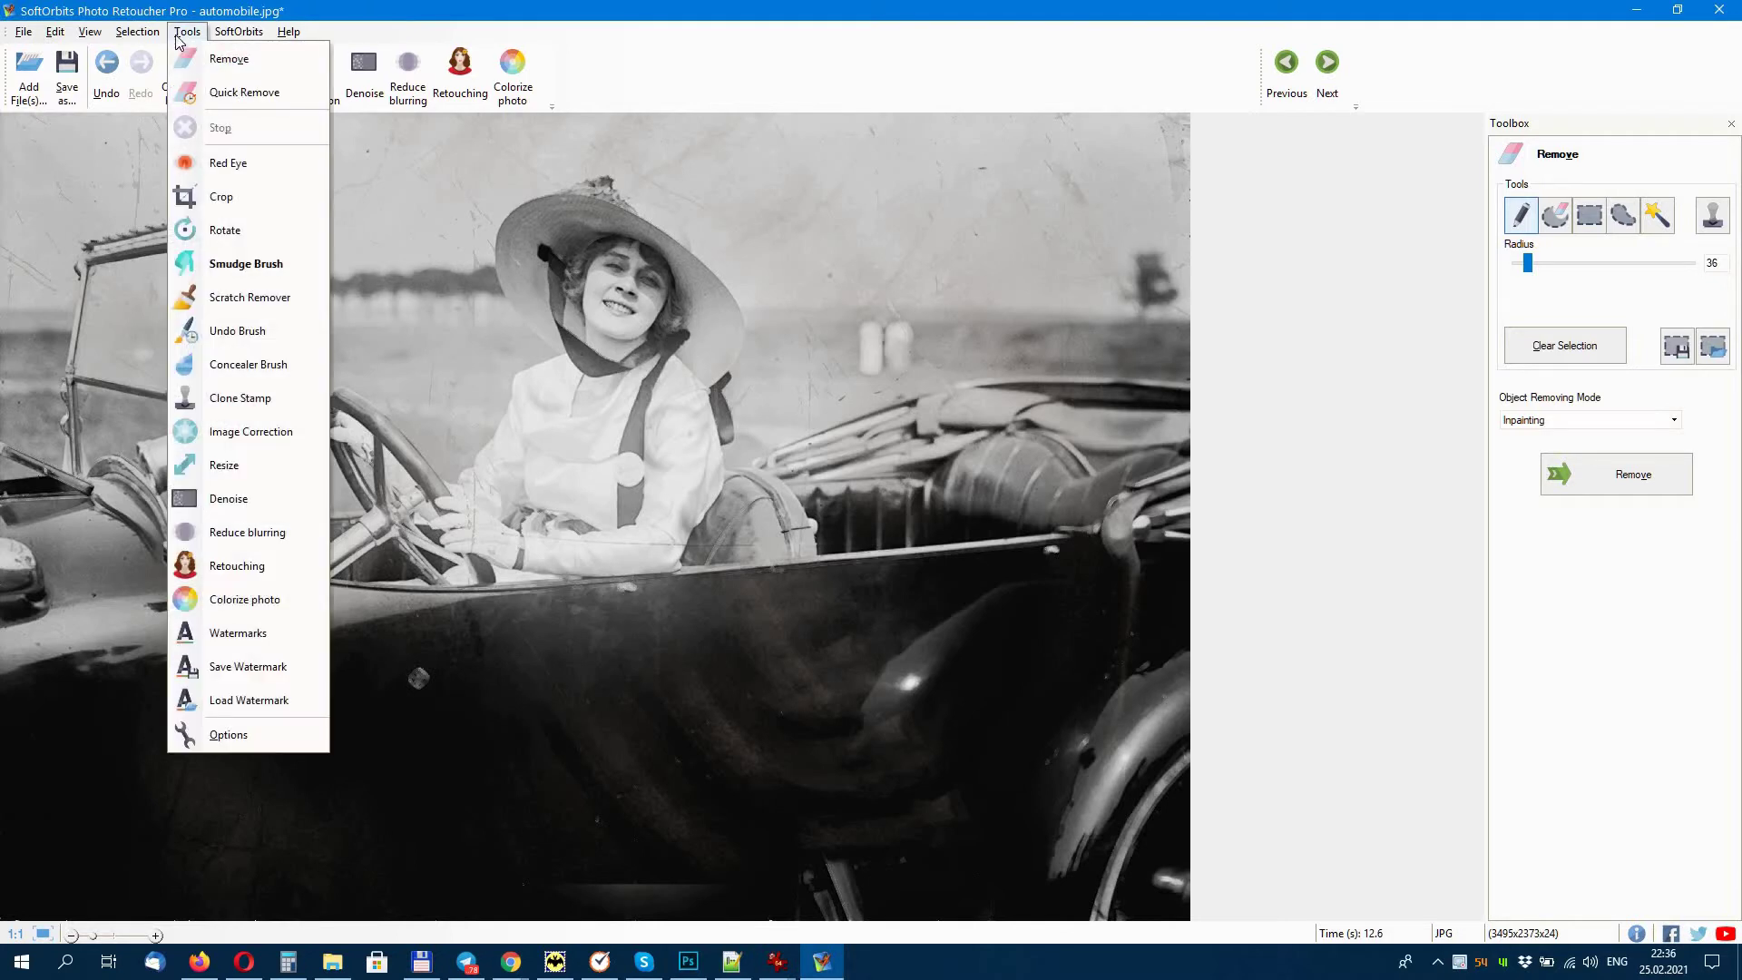
# - Set the smudge brush to radius 115 and color intensity 9, then select the undo brush
pyautogui.click(264, 263)
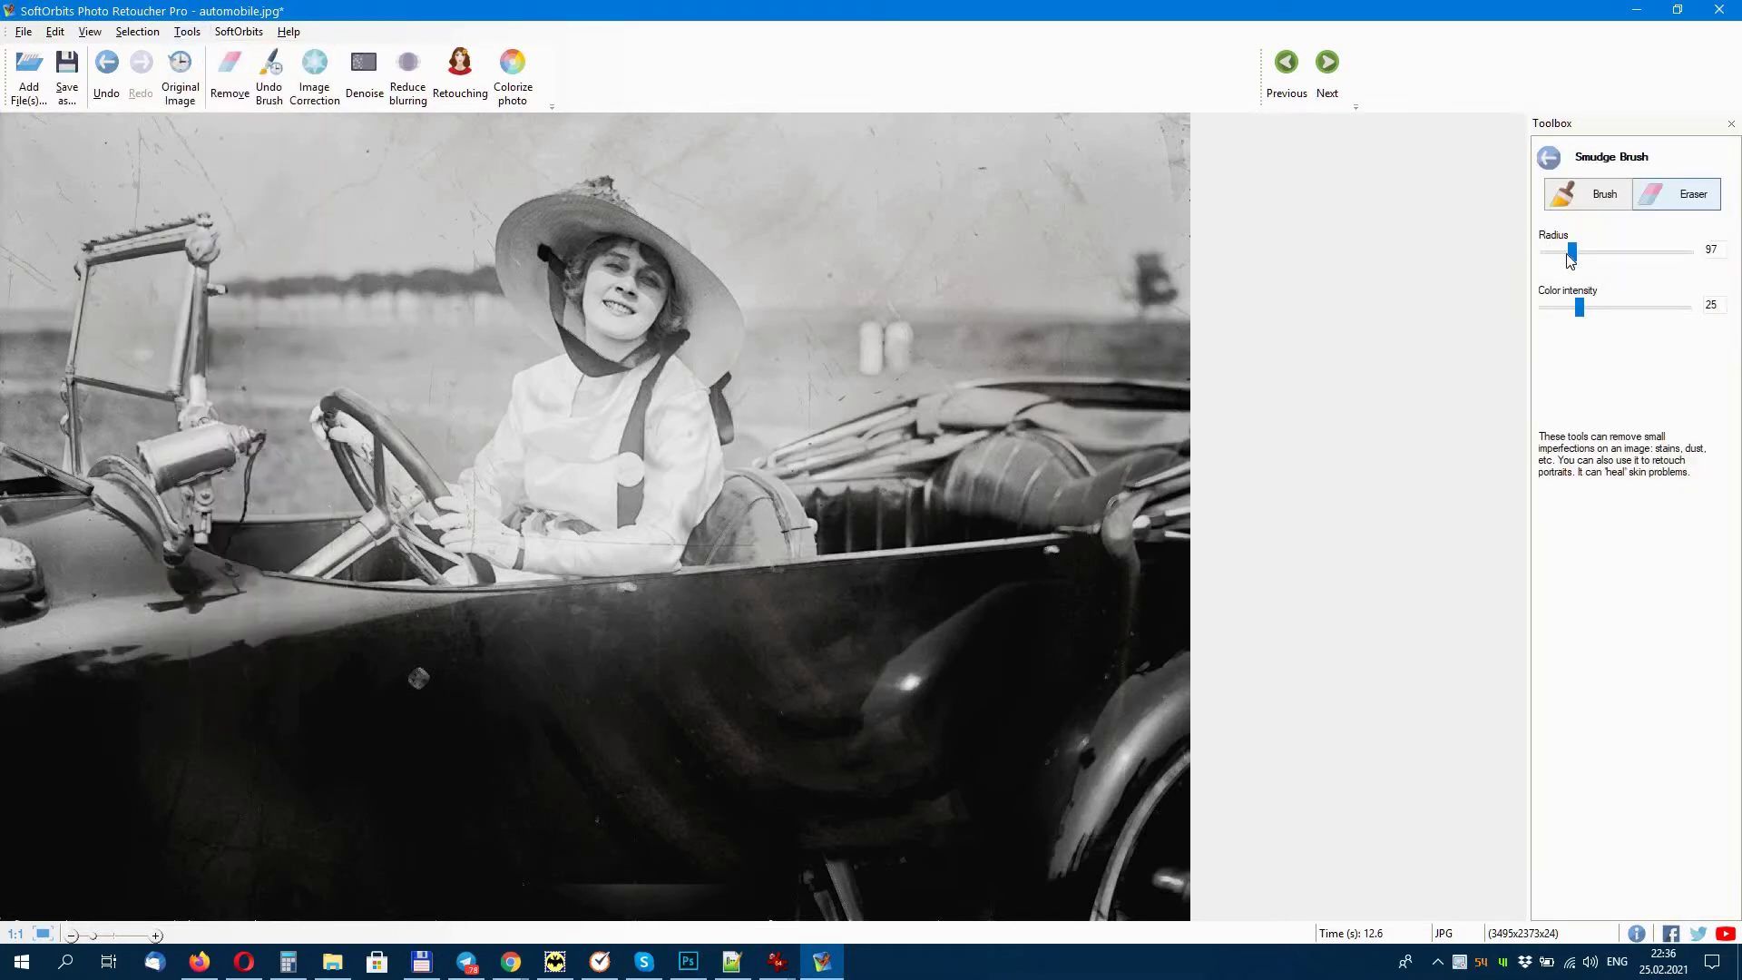
pyautogui.moveTo(1579, 258); pyautogui.dragTo(1585, 259)
pyautogui.moveTo(1557, 311); pyautogui.dragTo(1555, 310)
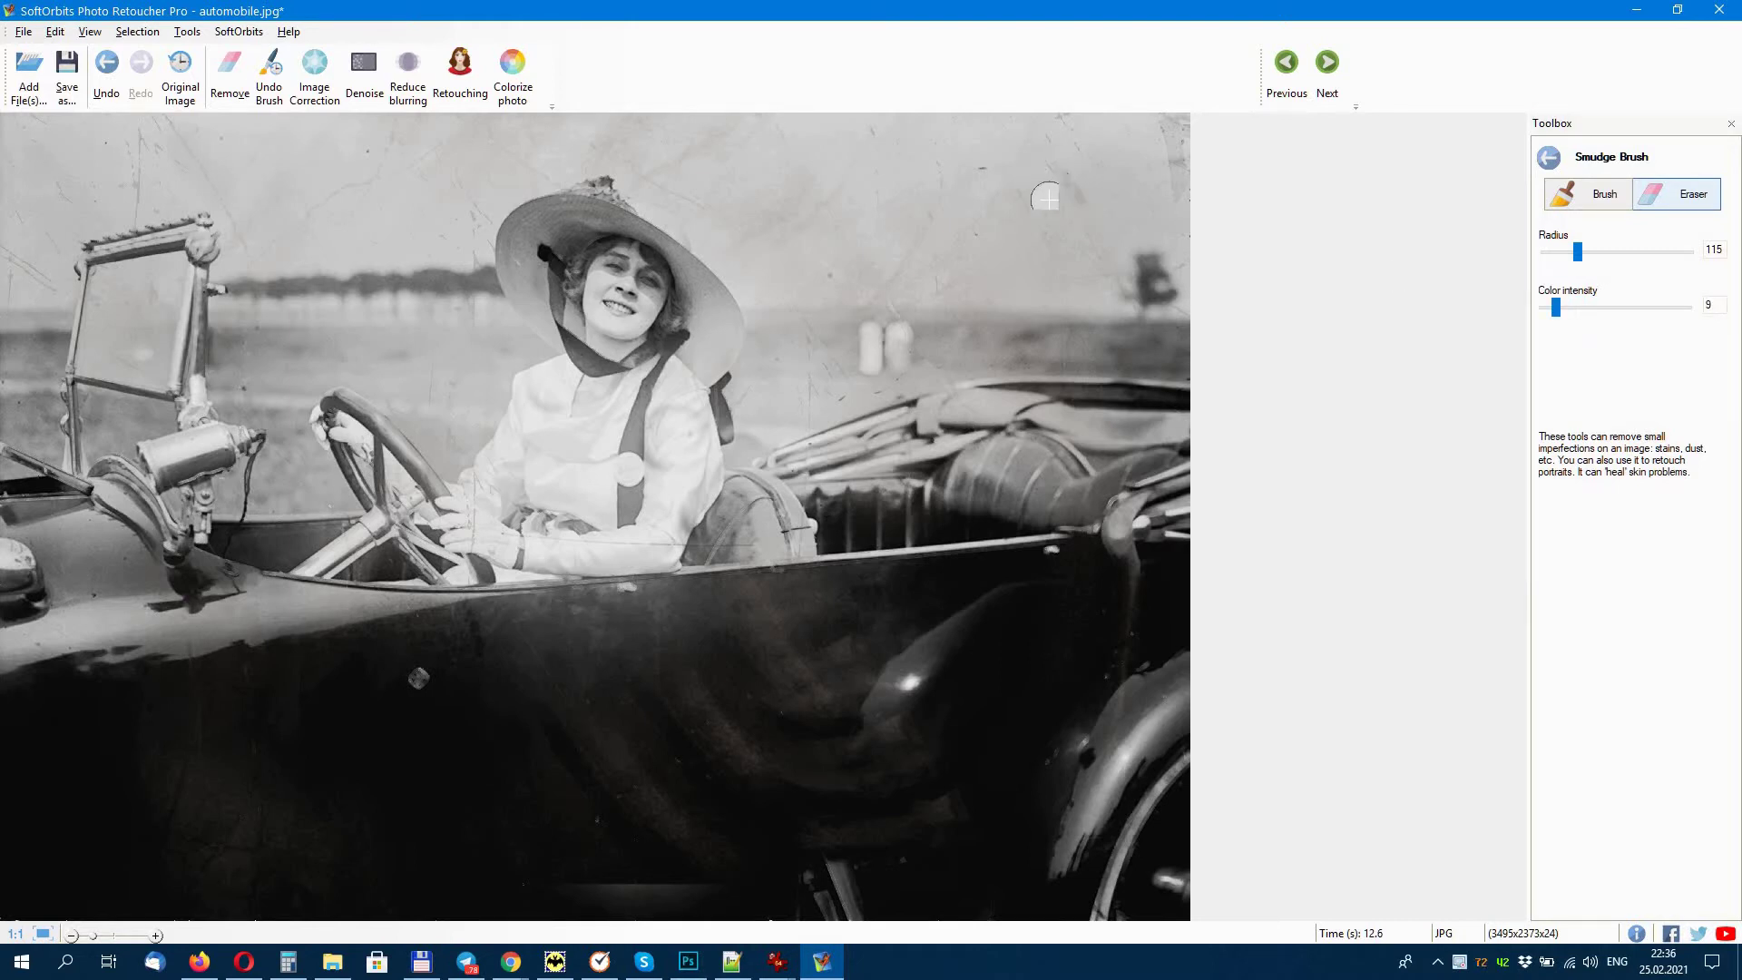
pyautogui.click(268, 75)
pyautogui.click(239, 32)
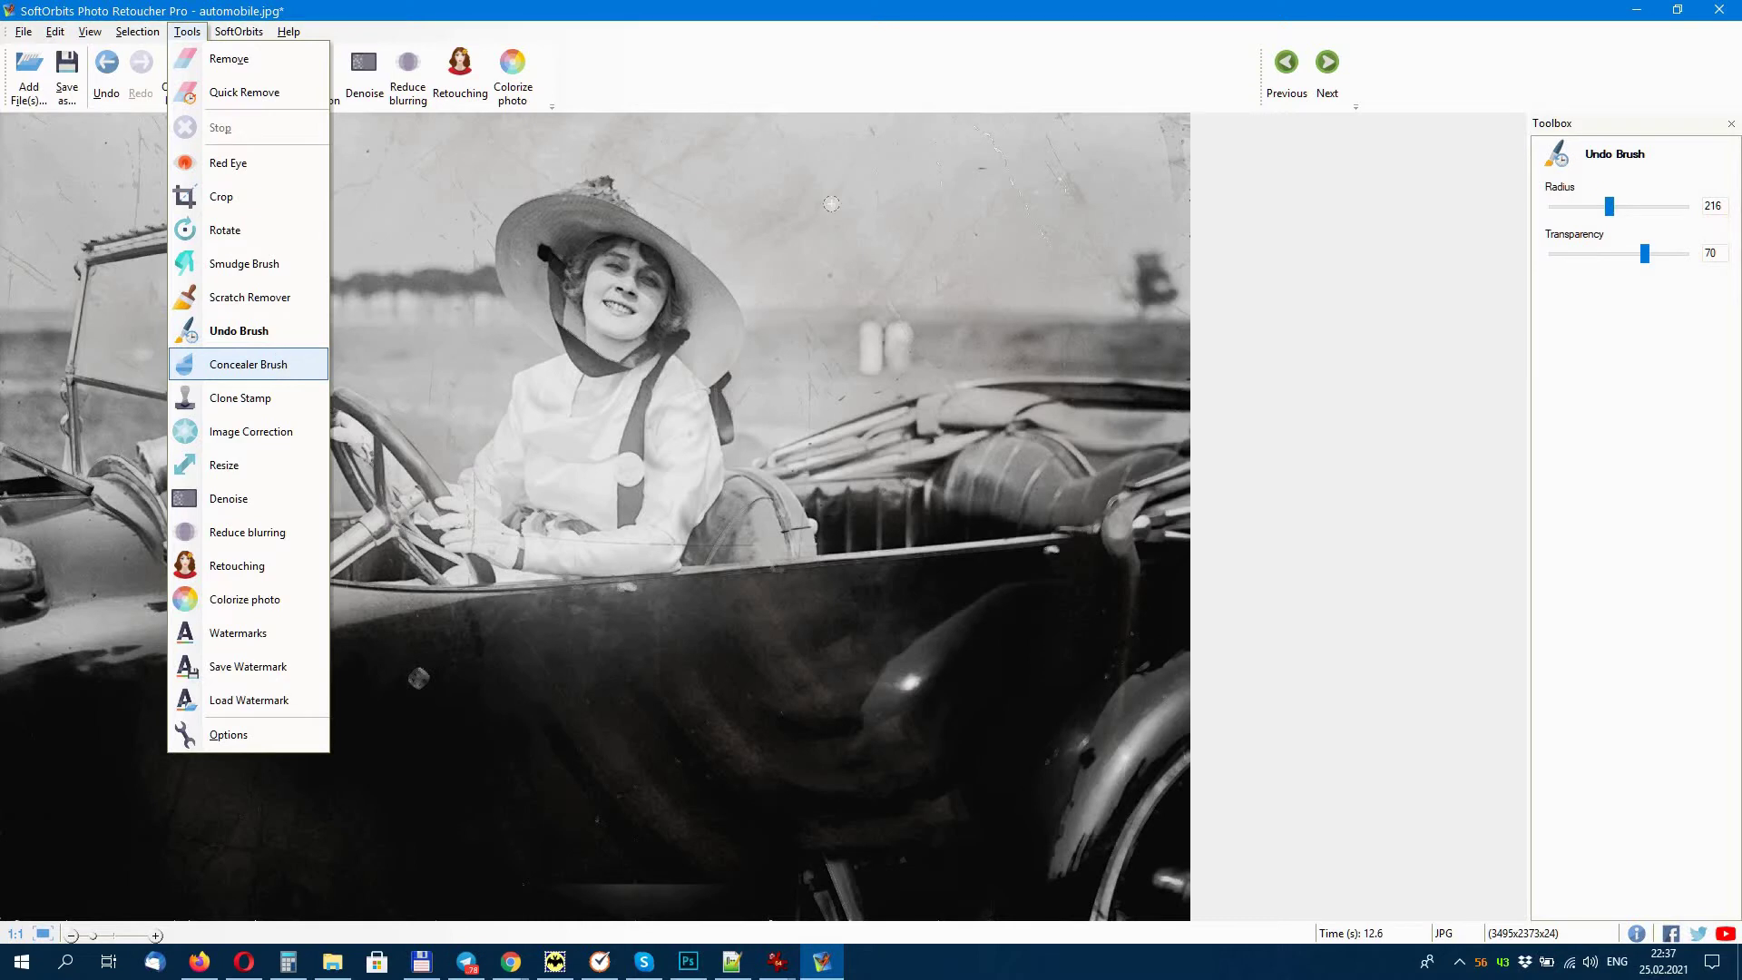
# - Conceal the scratch along the top and the top-right crack, with color intensity 72
pyautogui.click(248, 362)
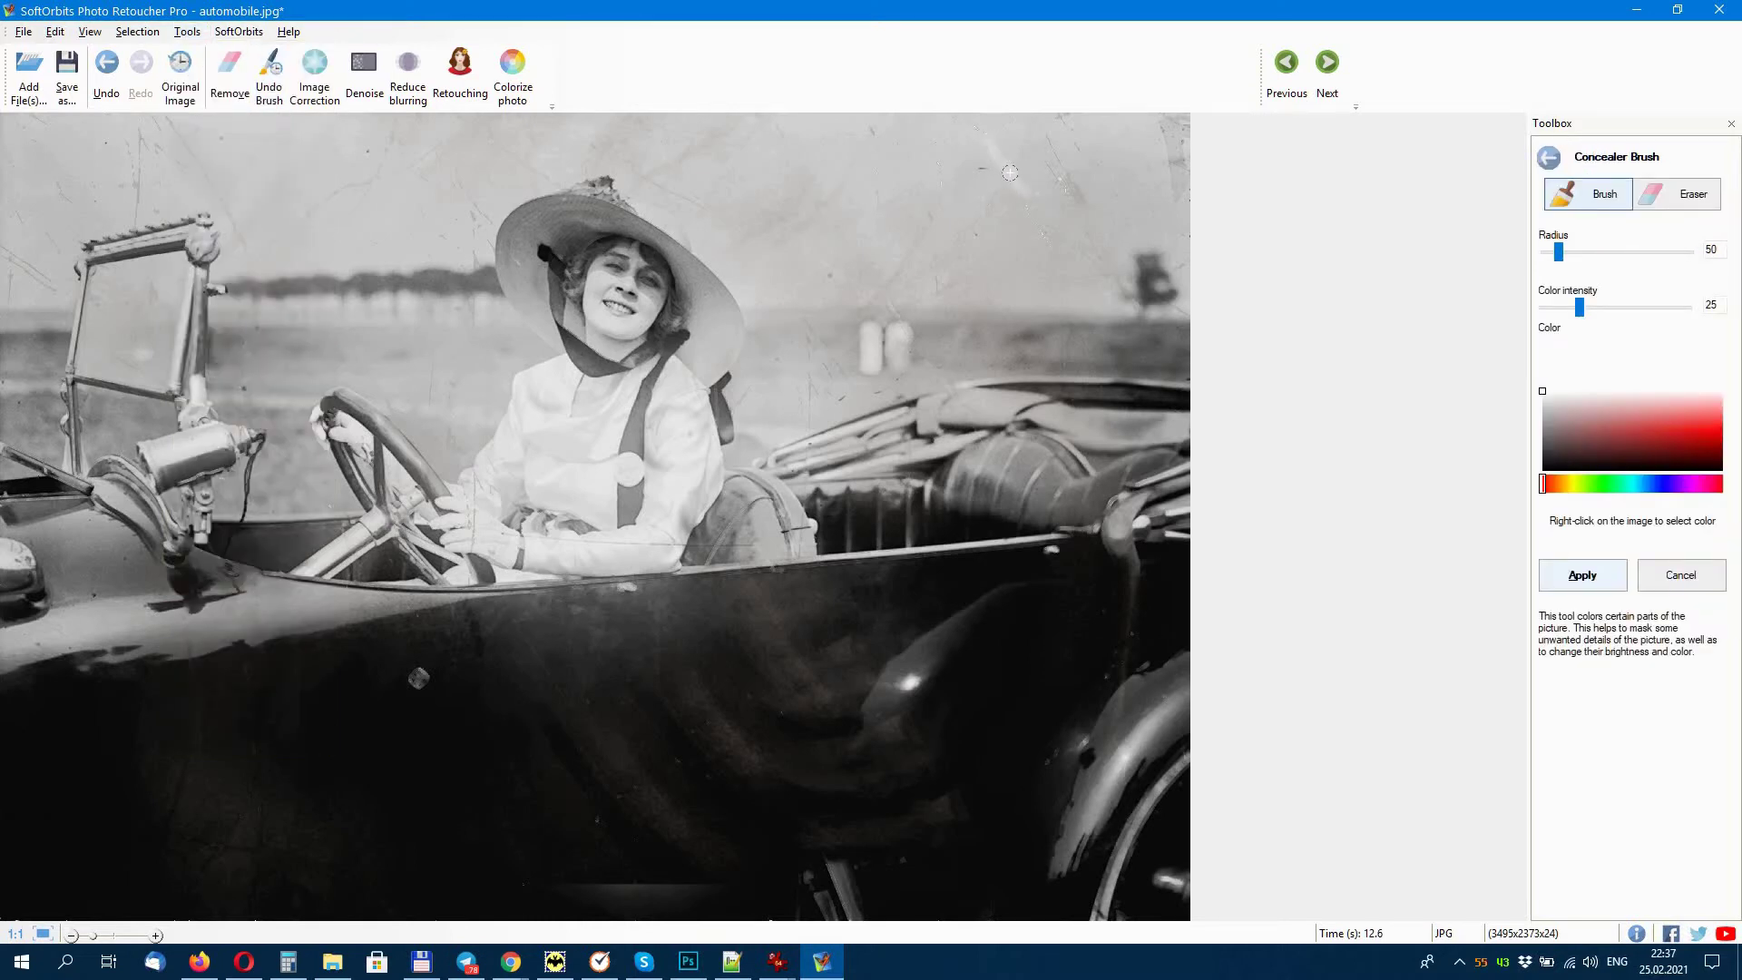
pyautogui.scroll(5, 1055, 169)
pyautogui.moveTo(1055, 168); pyautogui.dragTo(181, 122)
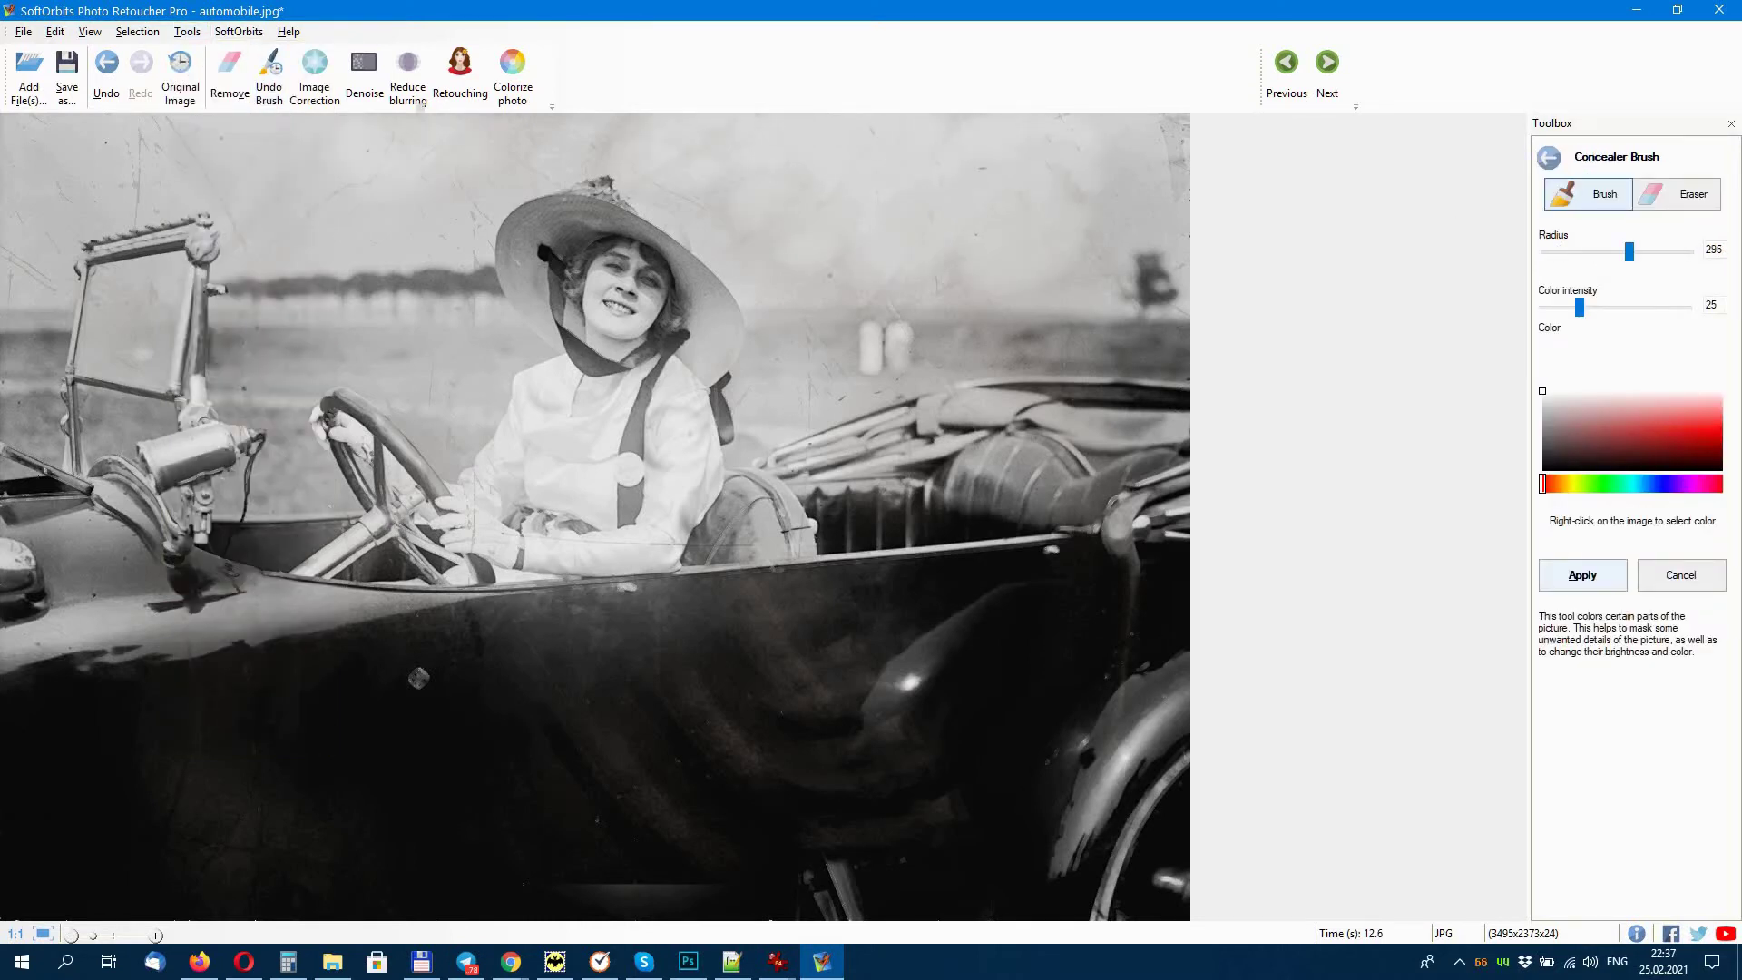
pyautogui.moveTo(1156, 163); pyautogui.dragTo(1128, 129)
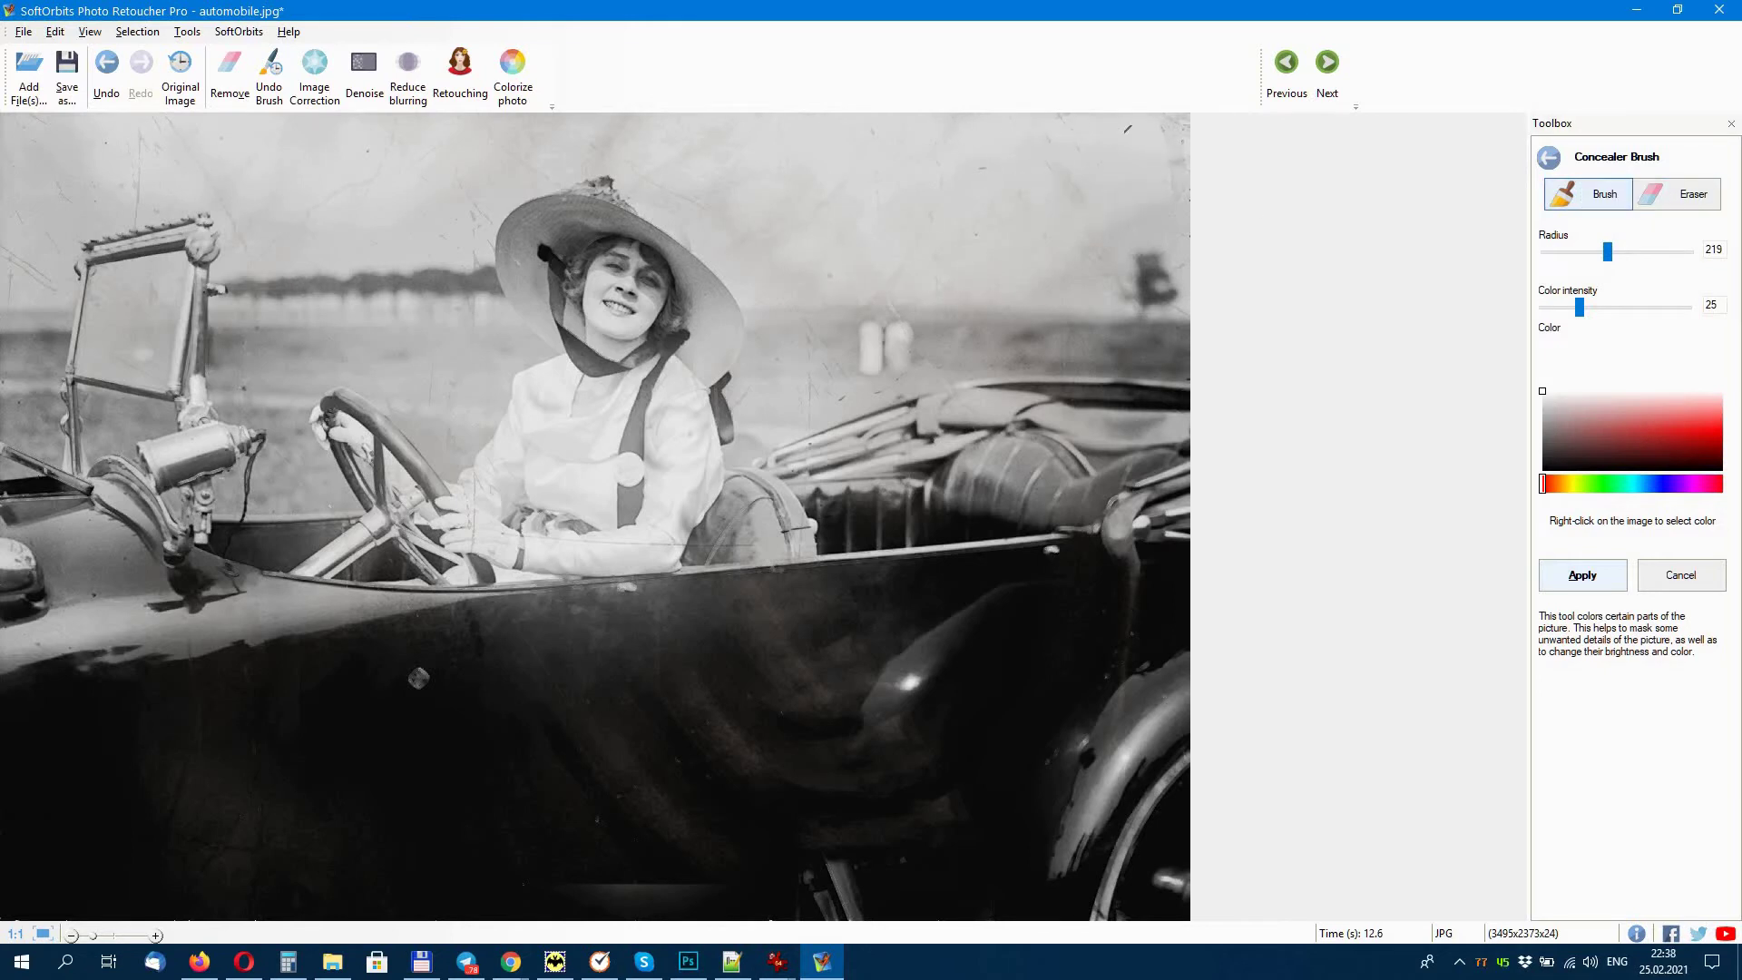
pyautogui.scroll(-5, 796, 171)
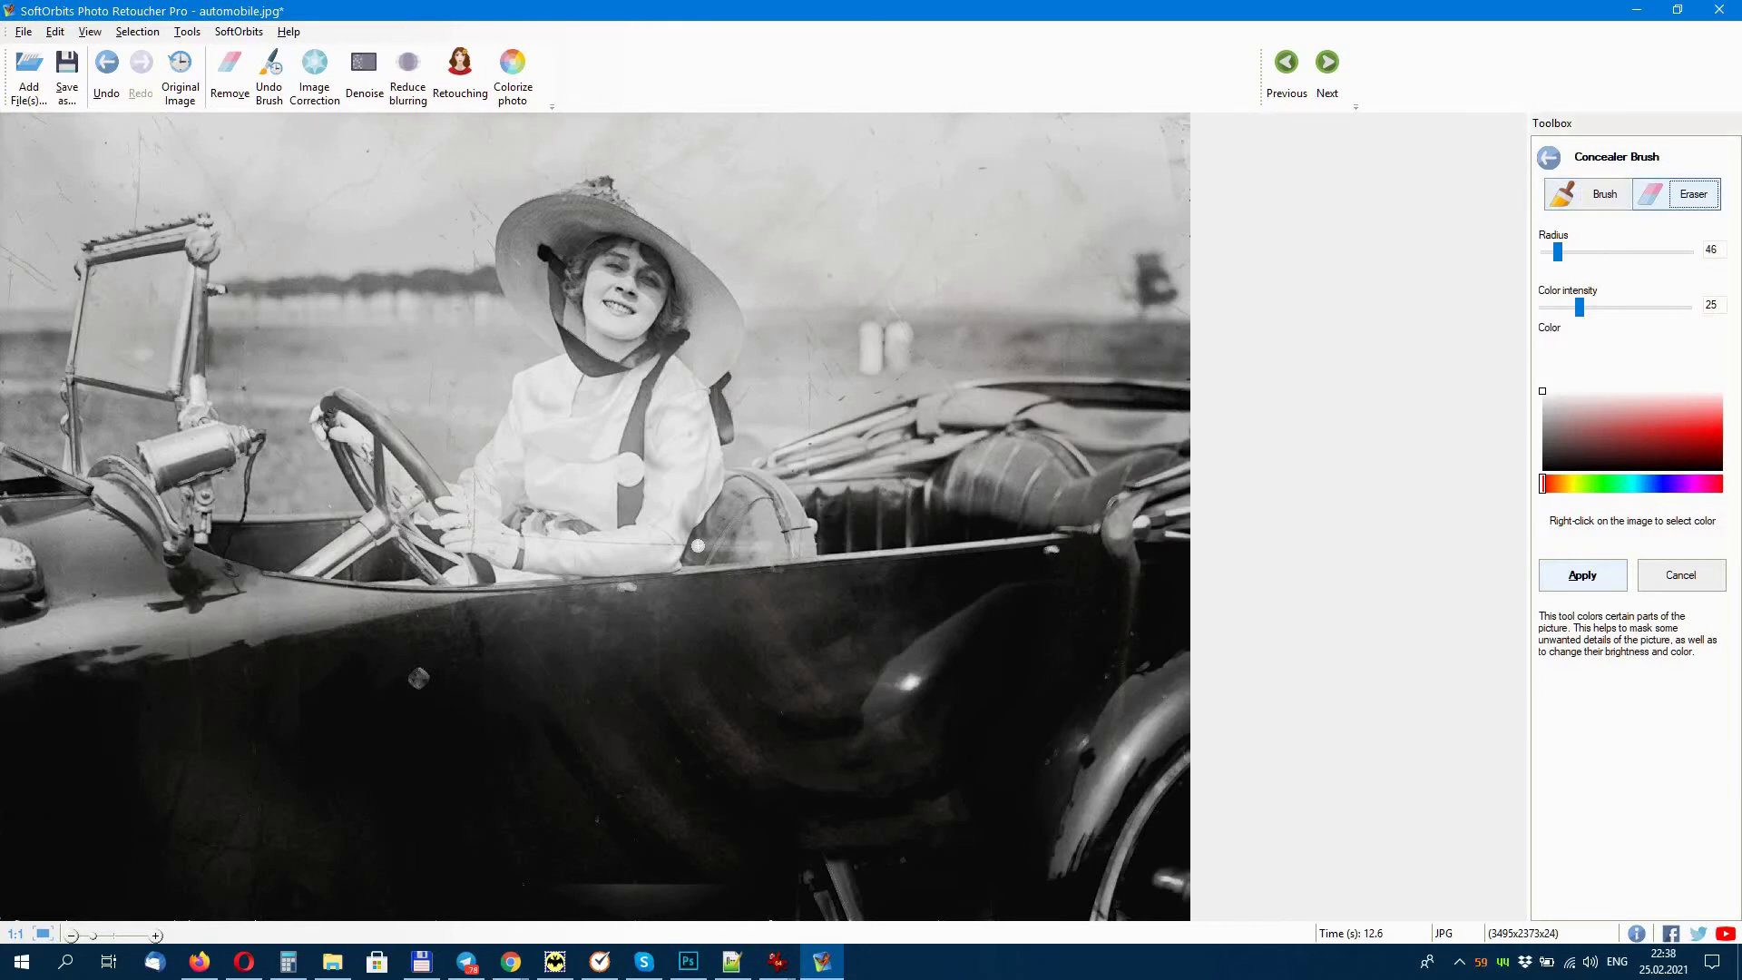
pyautogui.scroll(1, 1068, 199)
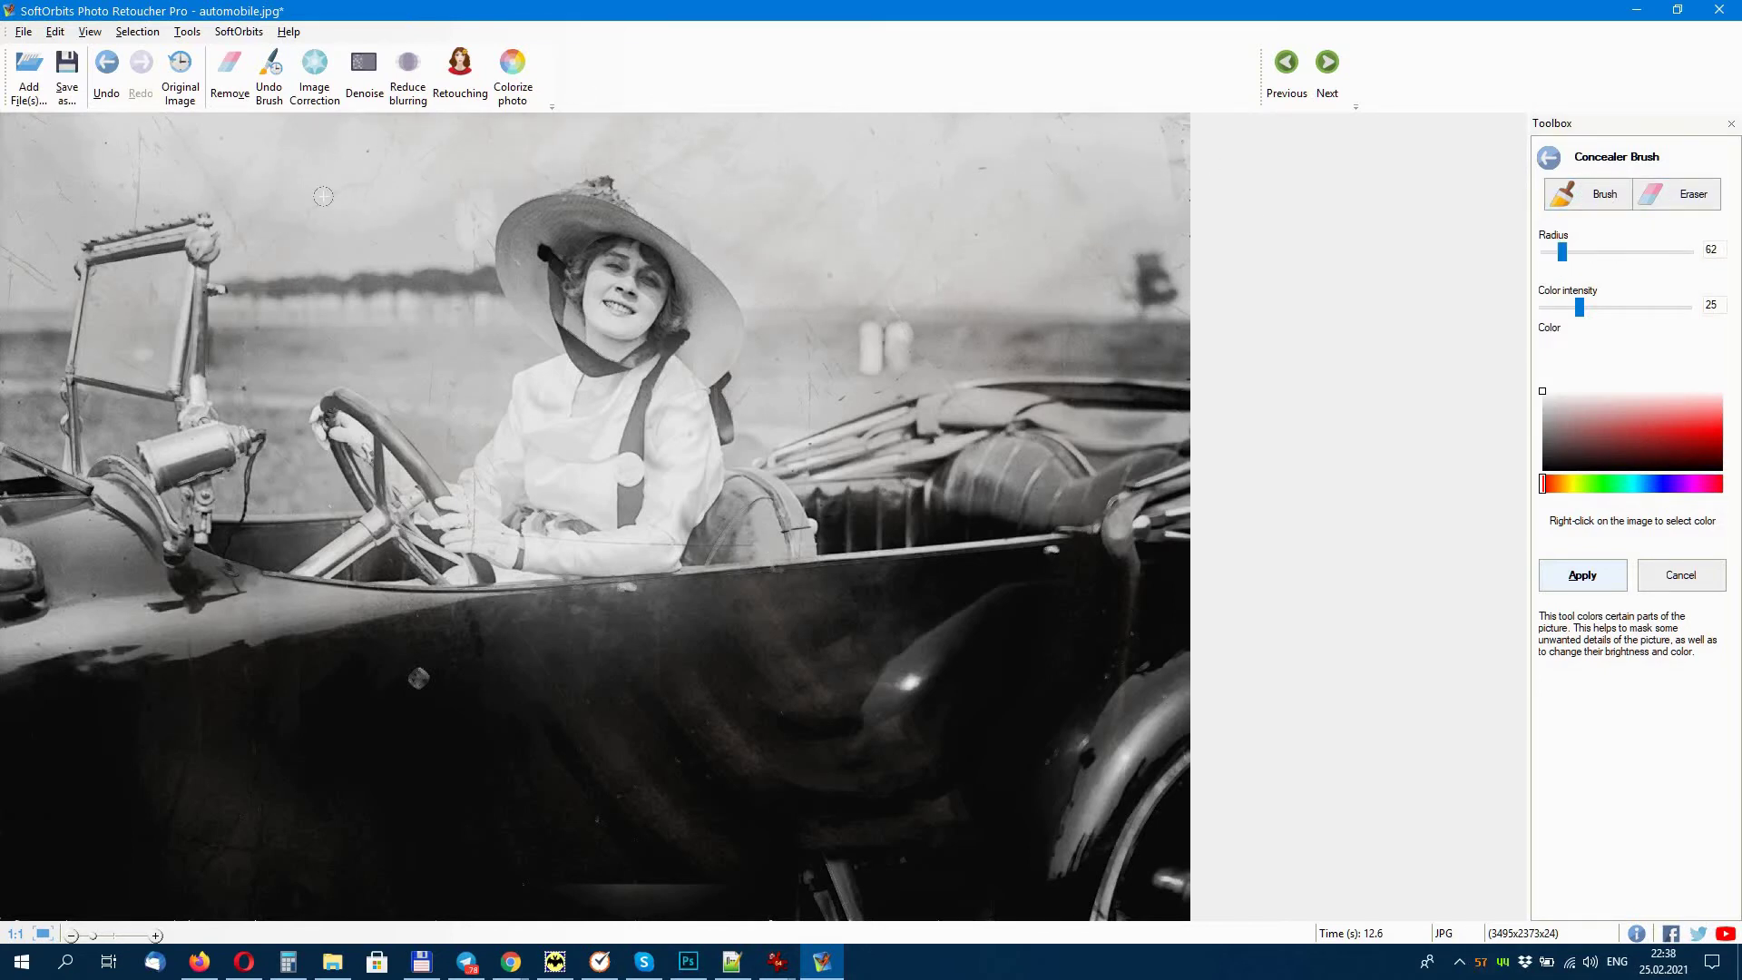
pyautogui.click(1588, 194)
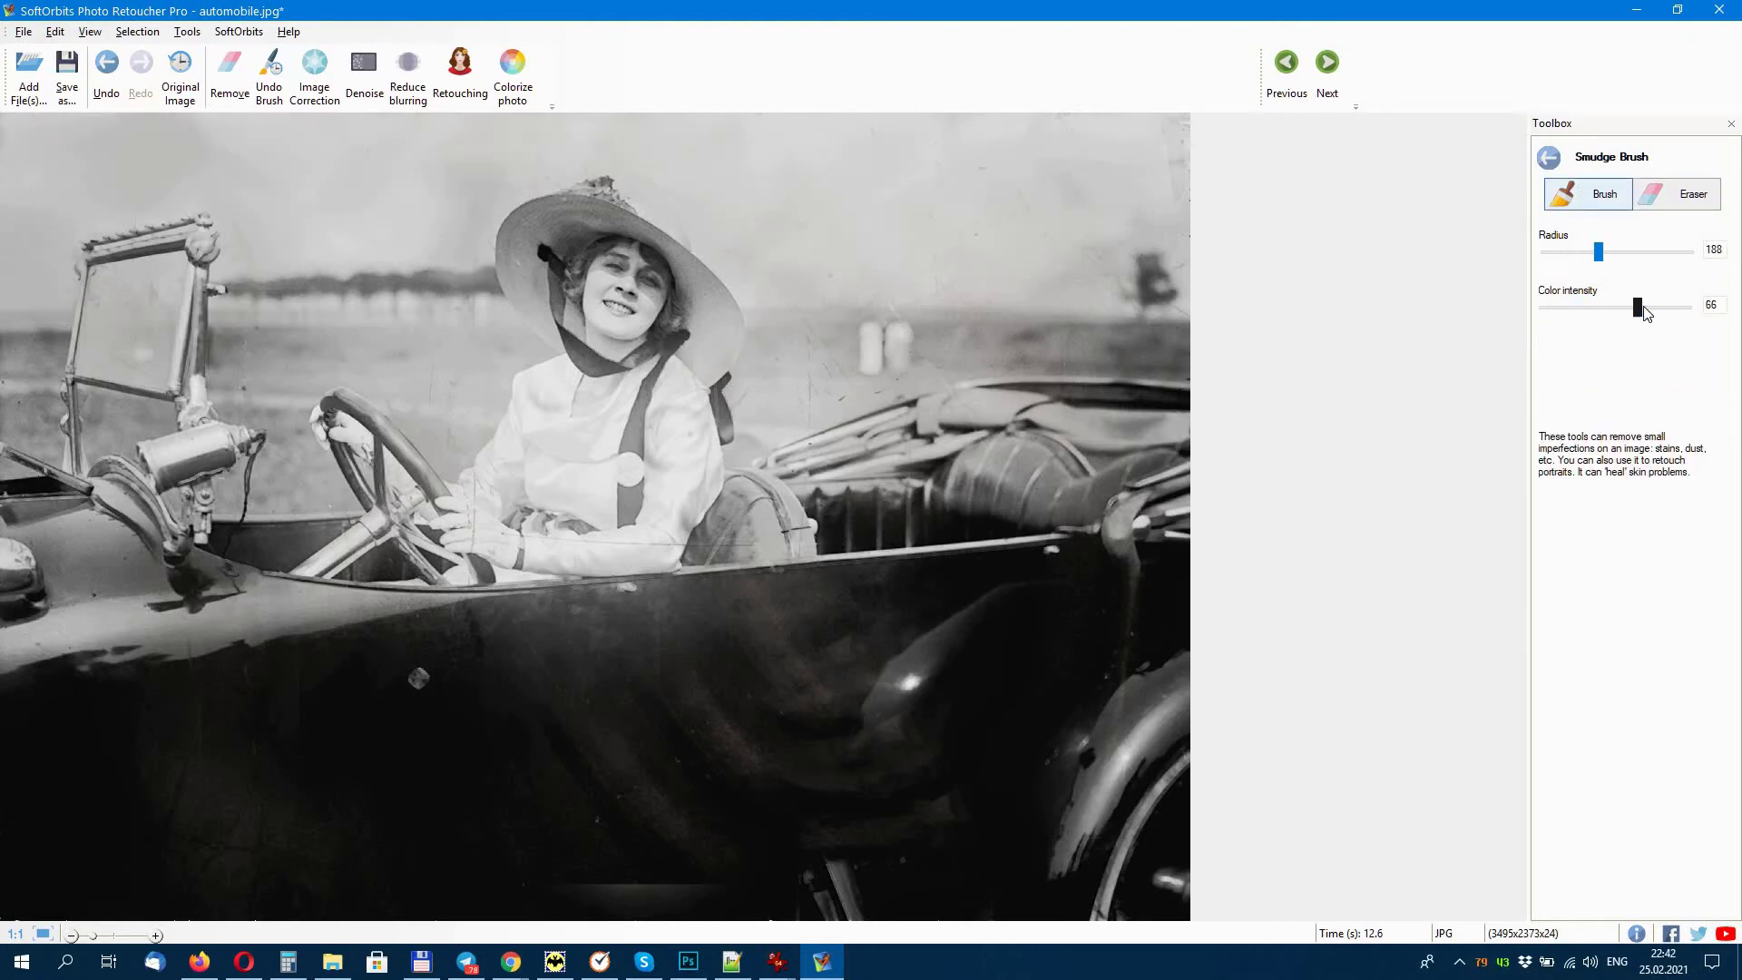
pyautogui.moveTo(1637, 307); pyautogui.dragTo(1647, 306)
# - Restore the headlamp spot marks and remove them with the clone stamp method
pyautogui.click(244, 92)
pyautogui.click(1715, 217)
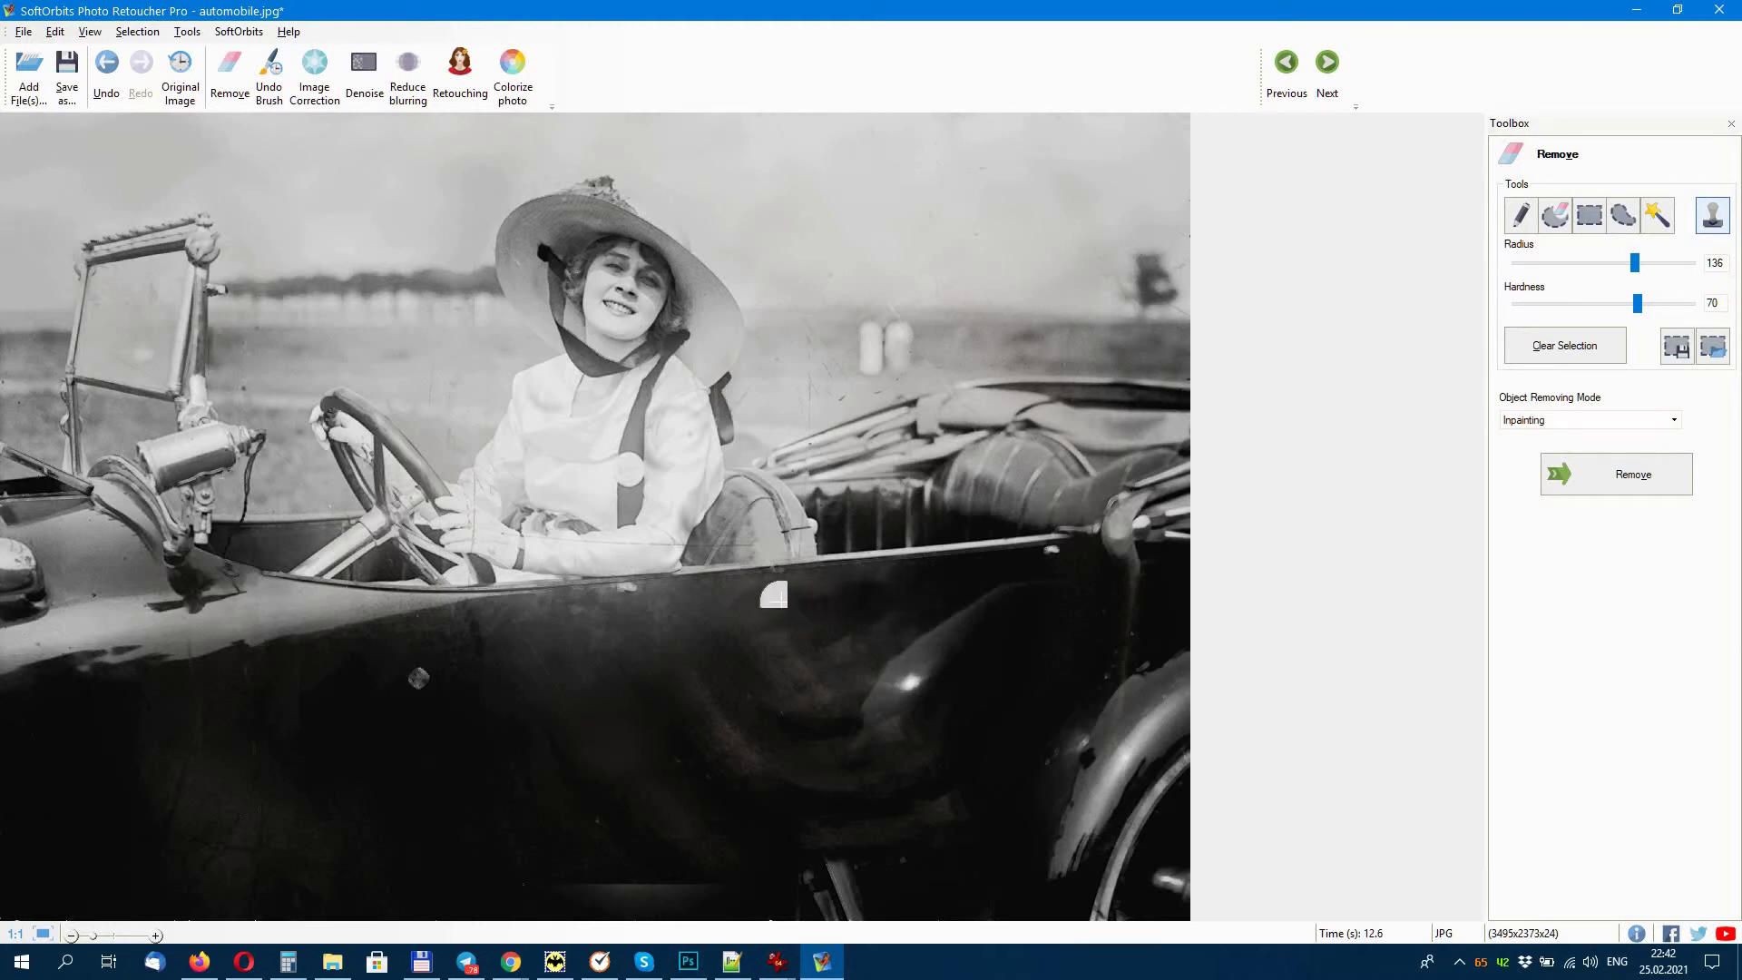
pyautogui.hotkey('ctrl', 'z')
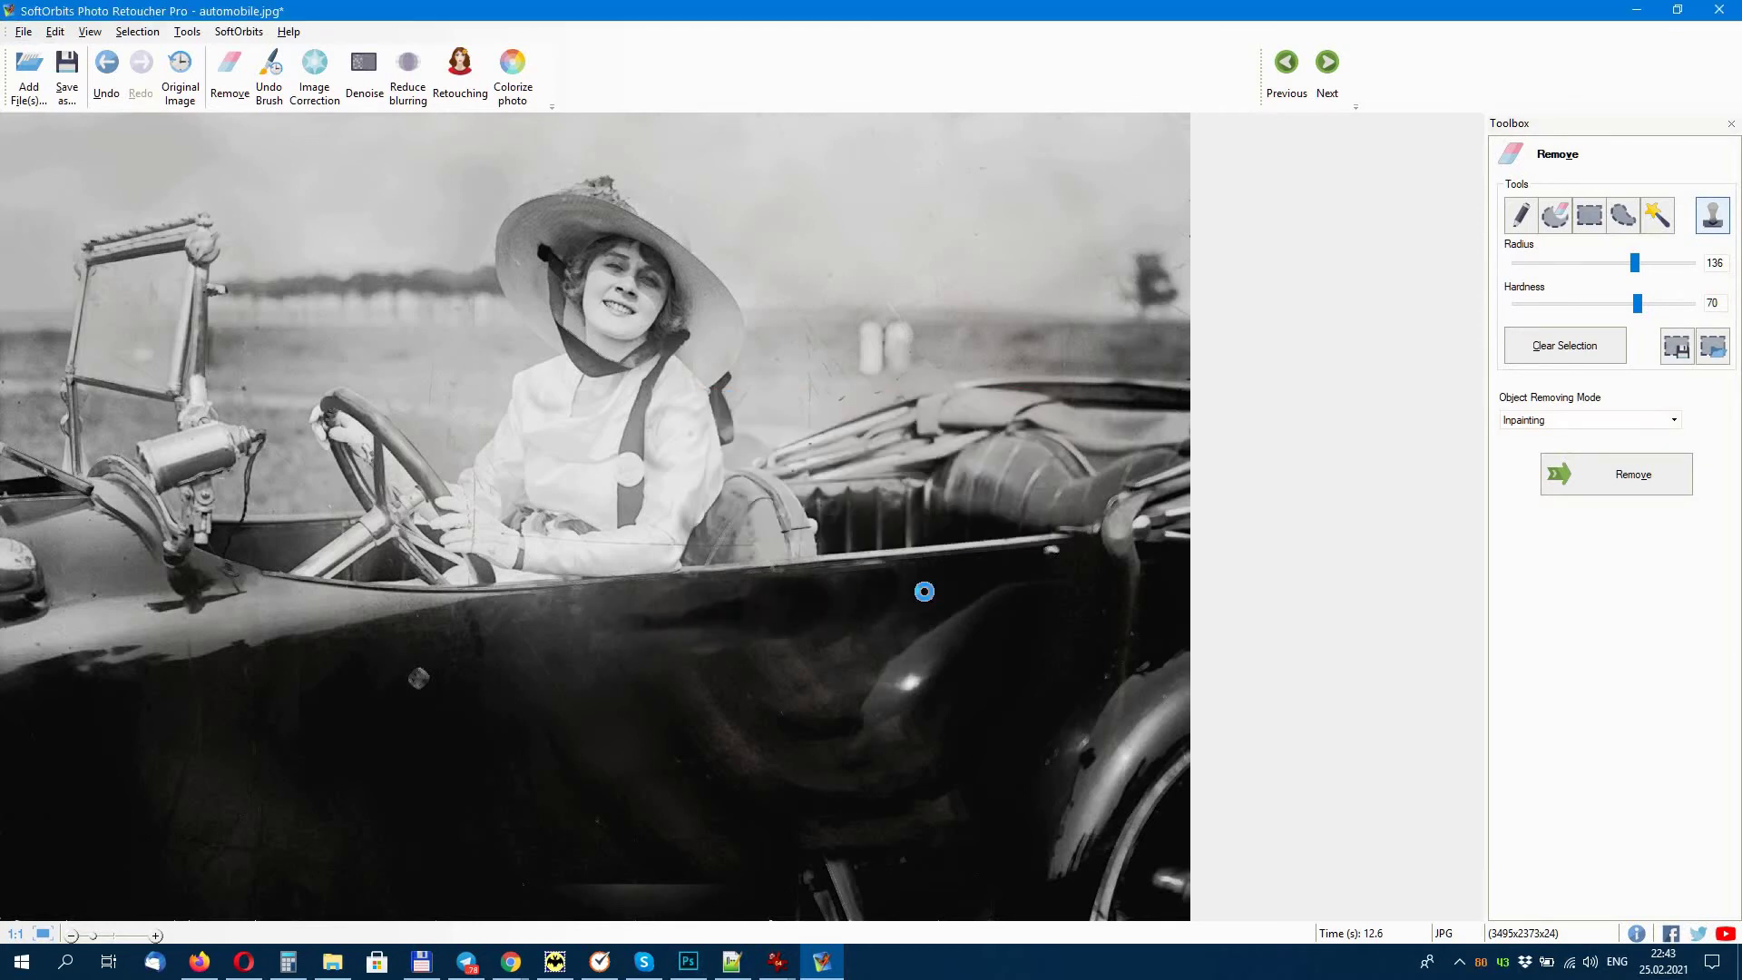
pyautogui.click(1633, 476)
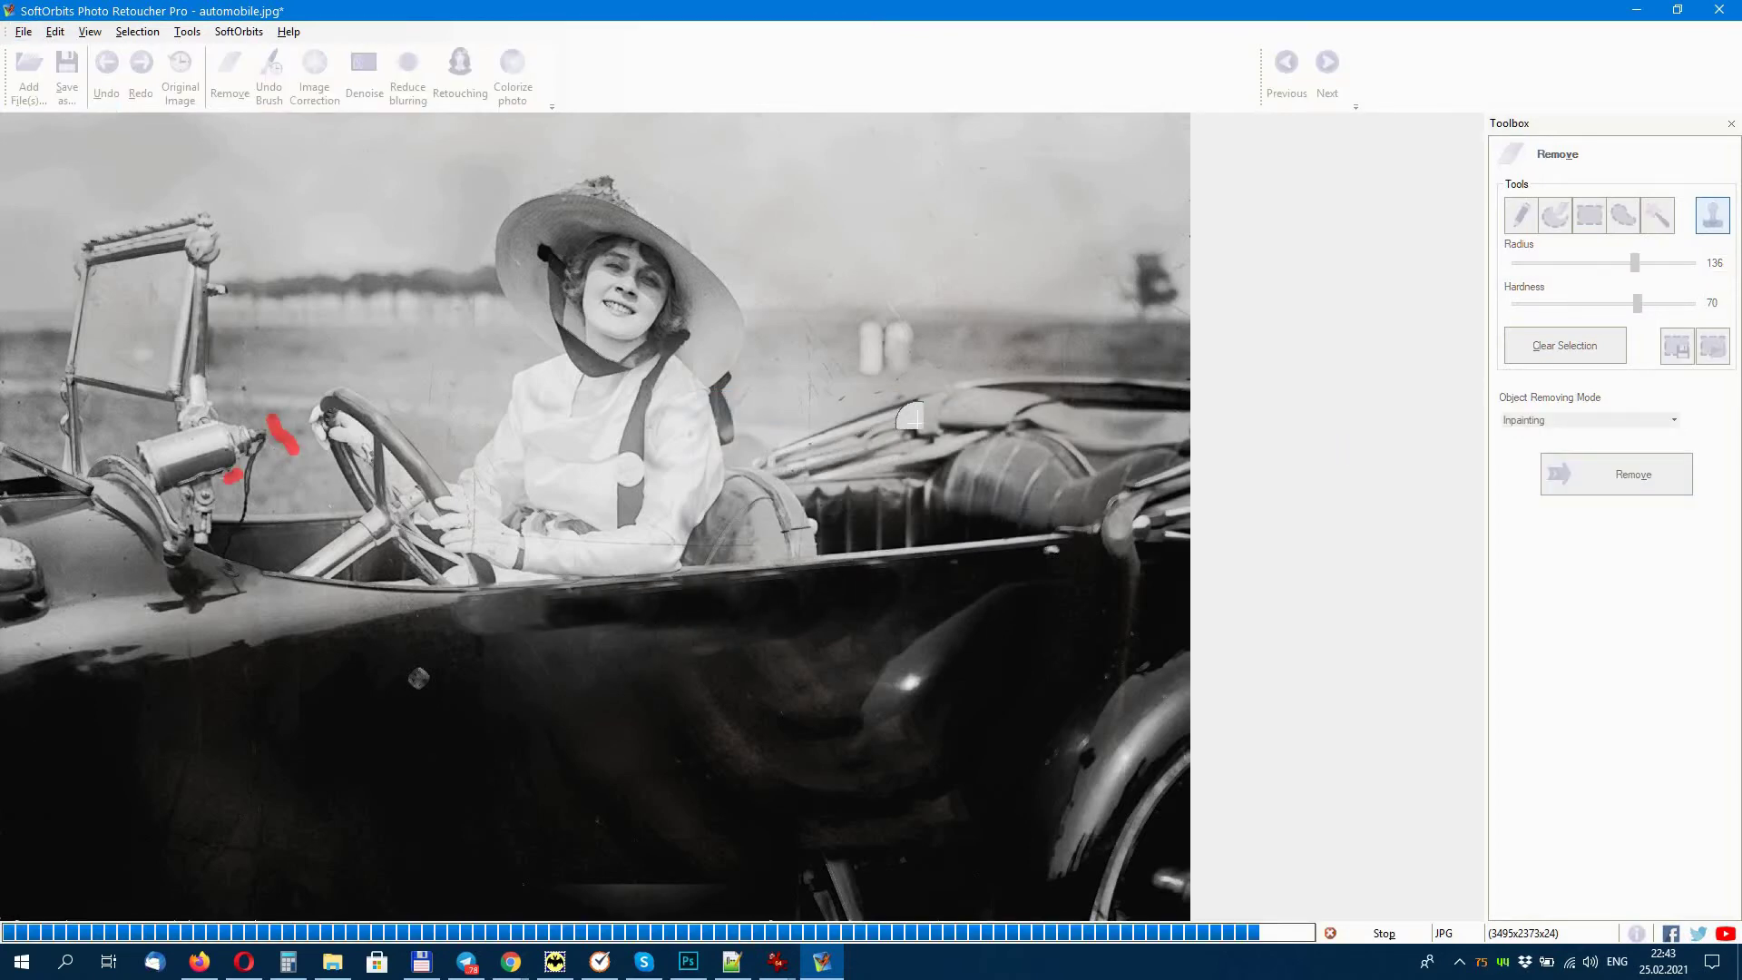
# - Tone down a bright blemish with the concealer, compare with the original, set intensity 82
pyautogui.click(187, 32)
pyautogui.click(246, 362)
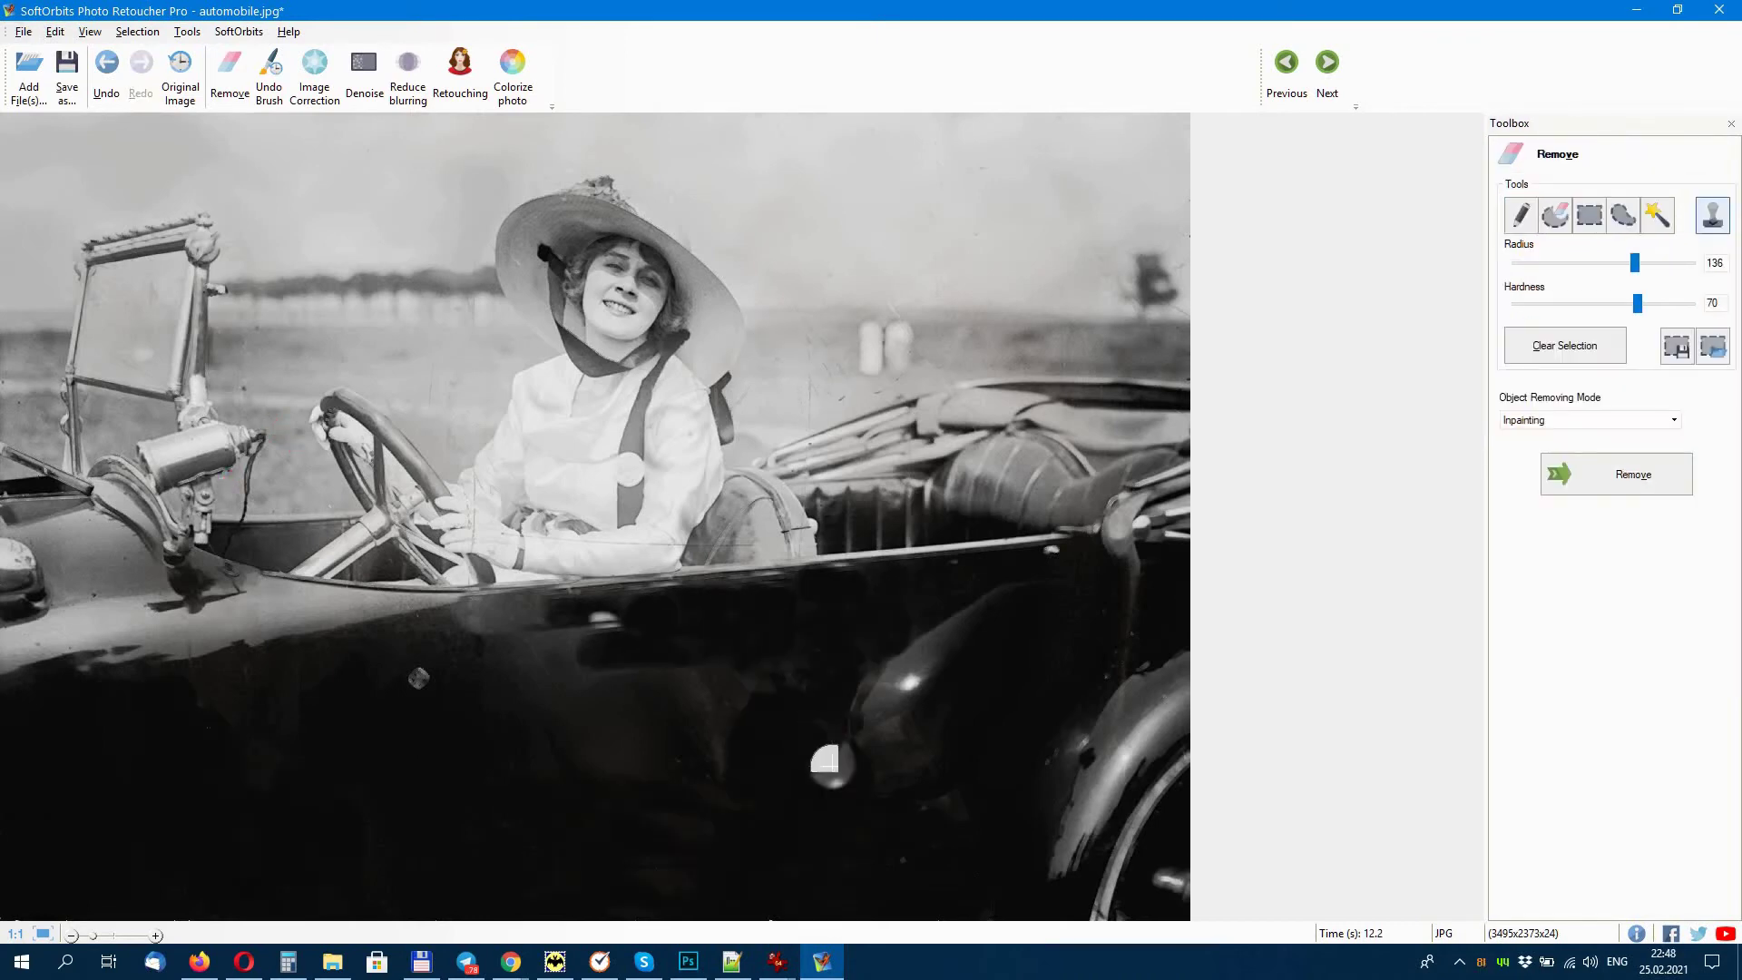
pyautogui.moveTo(827, 765); pyautogui.dragTo(841, 785)
pyautogui.click(180, 75)
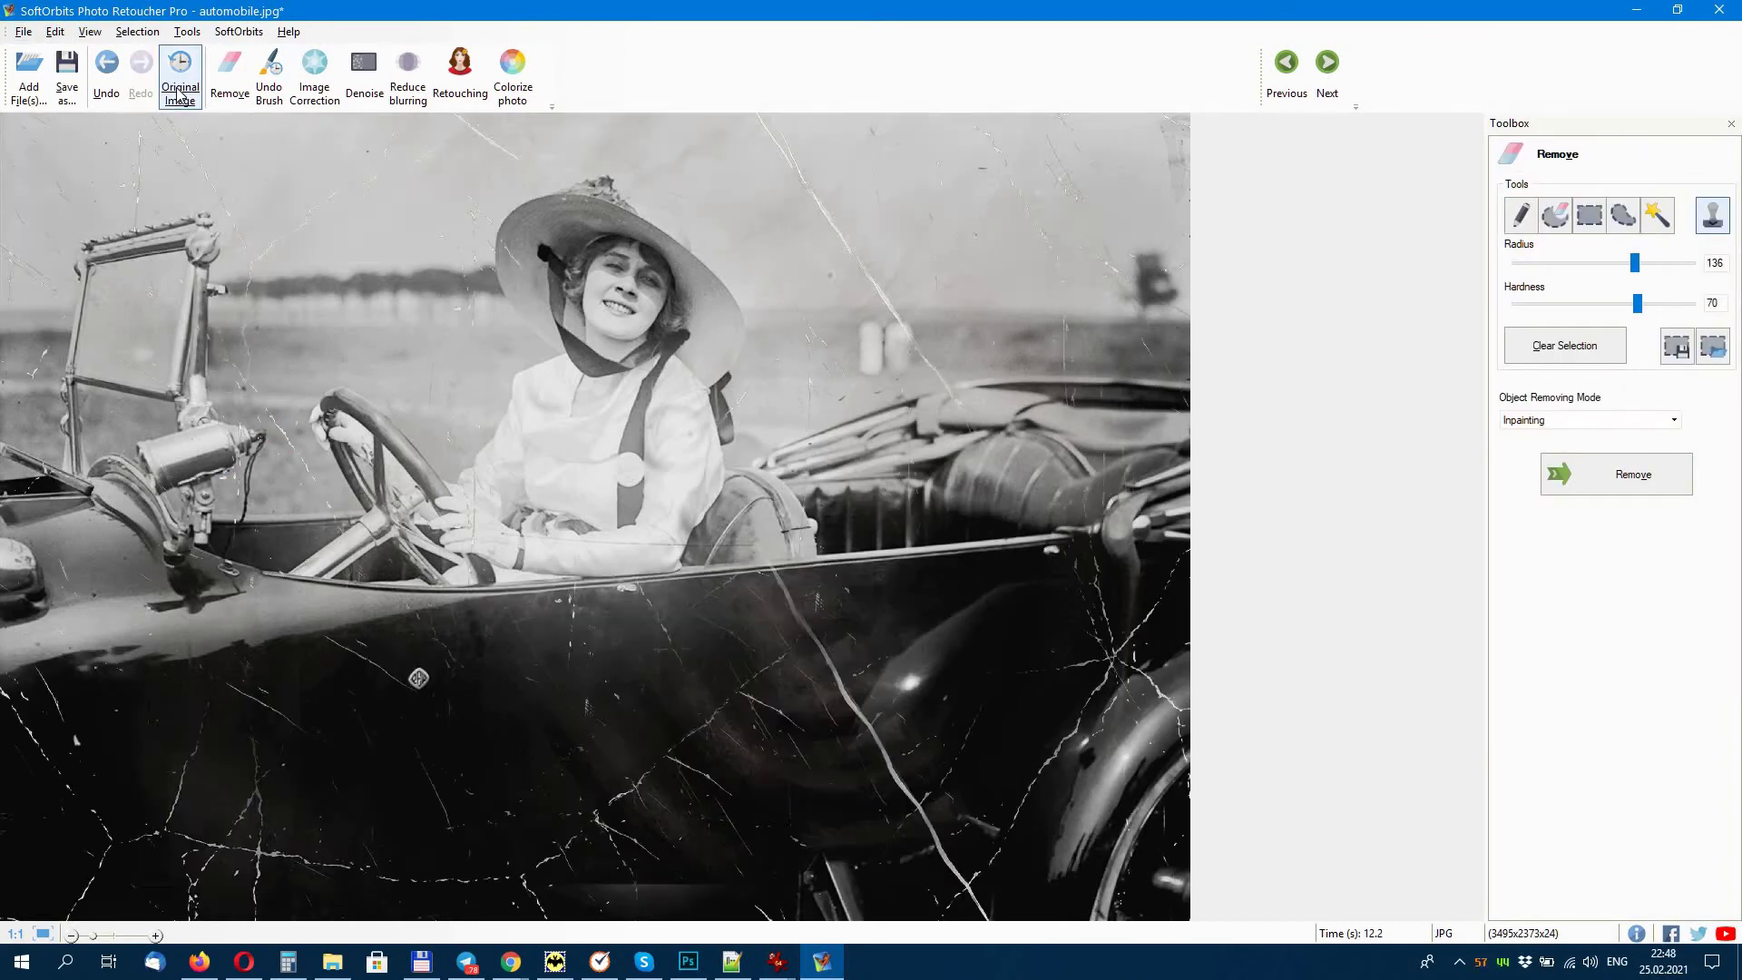
pyautogui.click(816, 736)
pyautogui.click(849, 626)
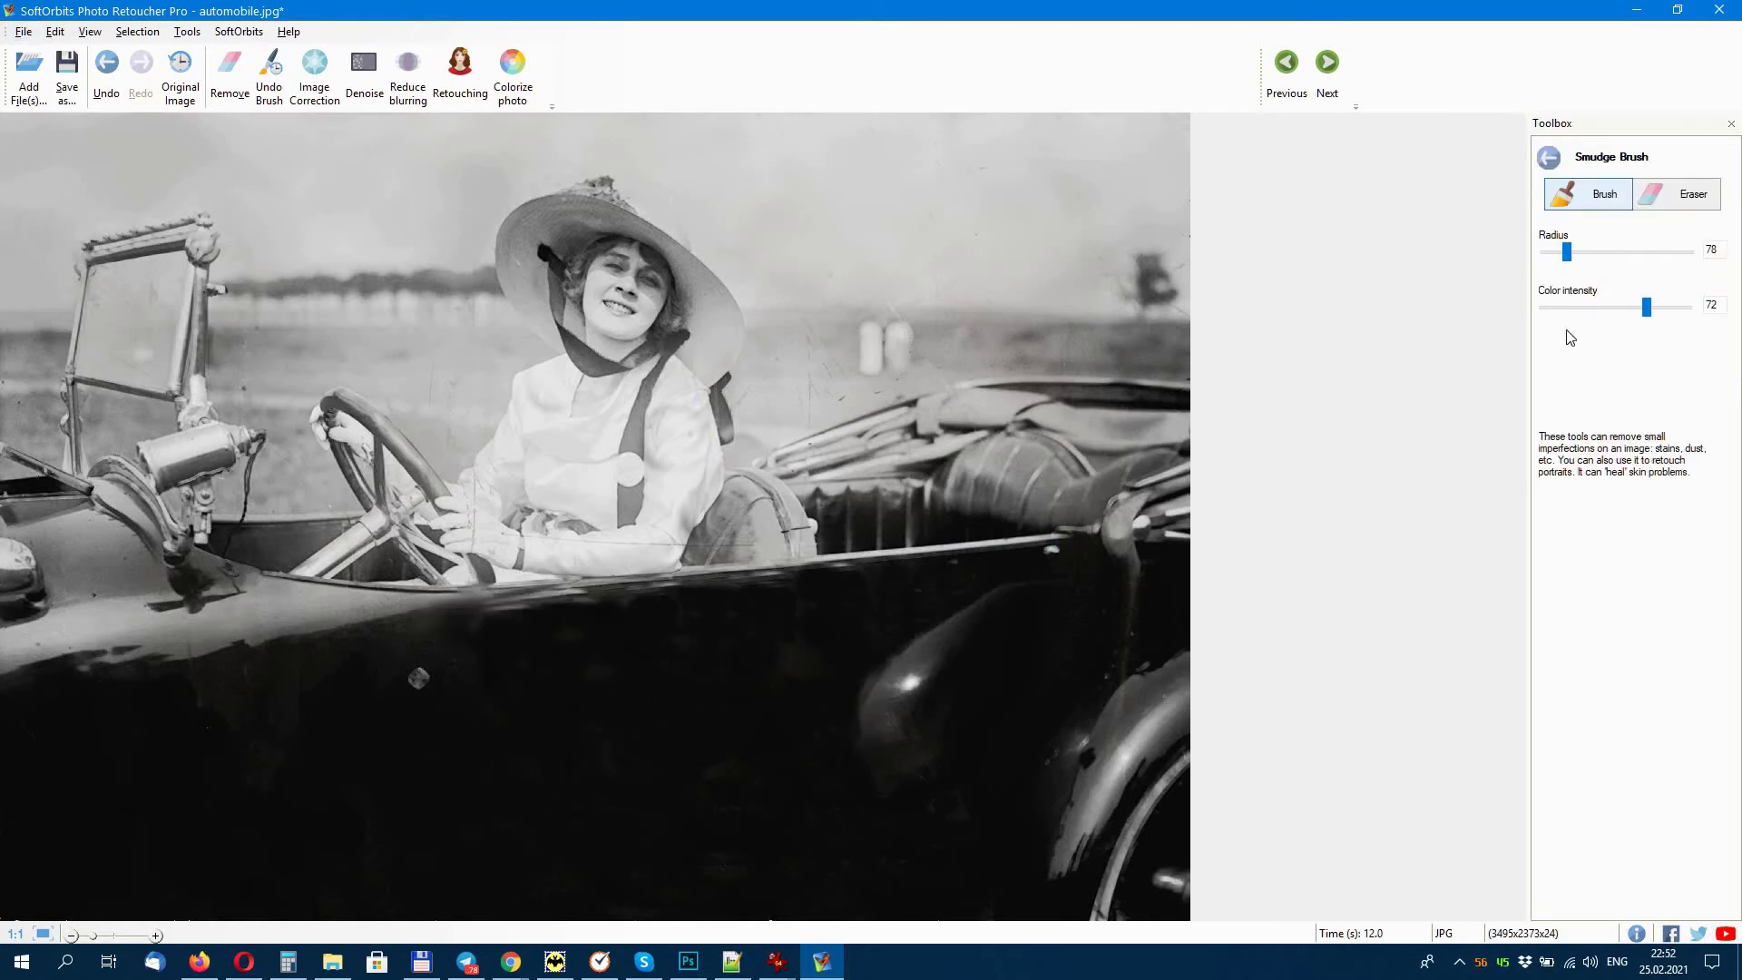
pyautogui.press('pageup')
pyautogui.press('pageup')
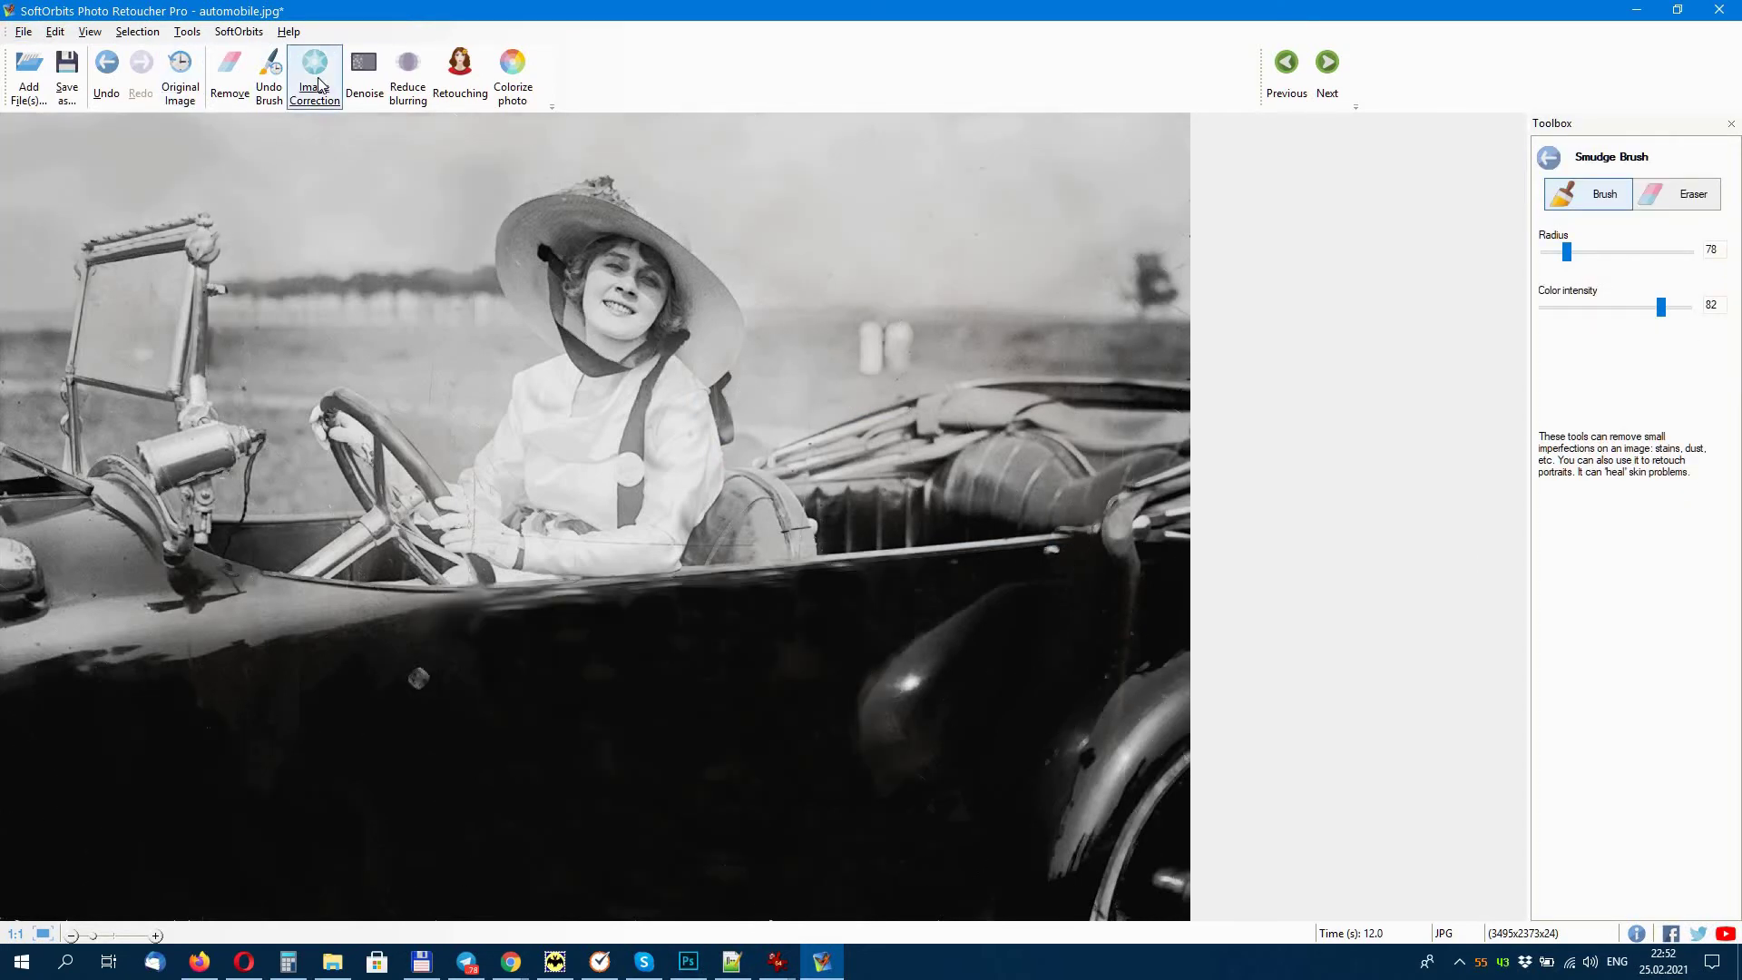
# - Apply automatic brightness and contrast correction to the car photo
pyautogui.click(186, 32)
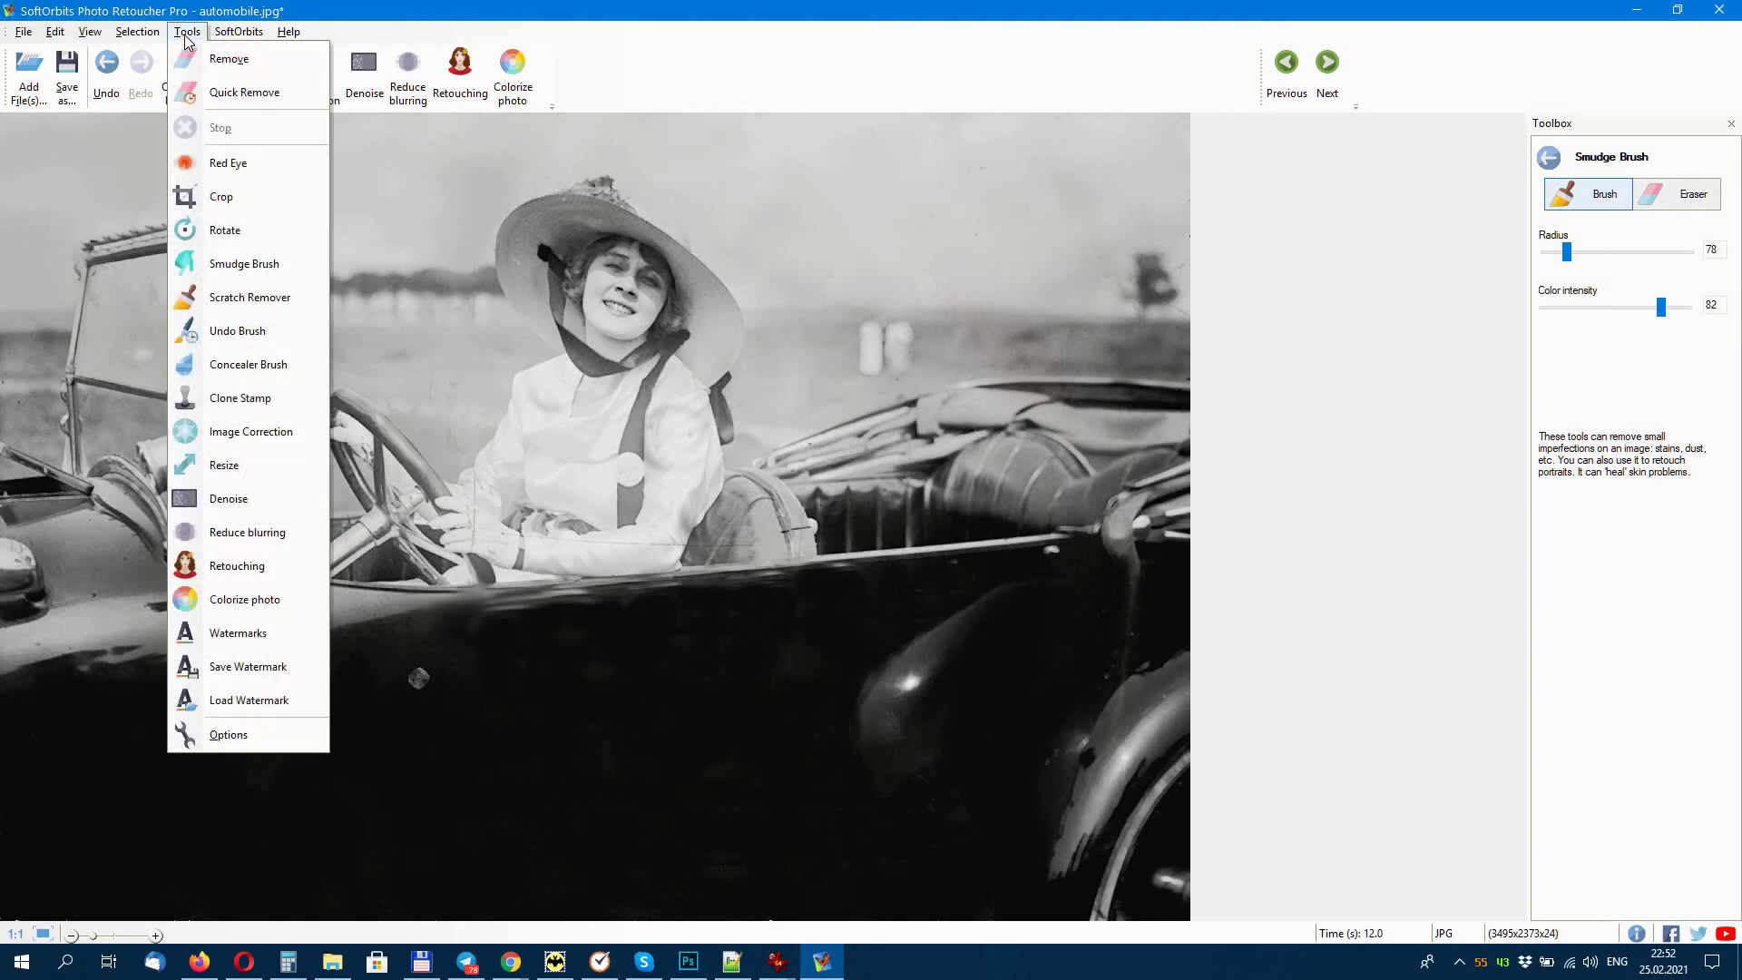
pyautogui.click(280, 438)
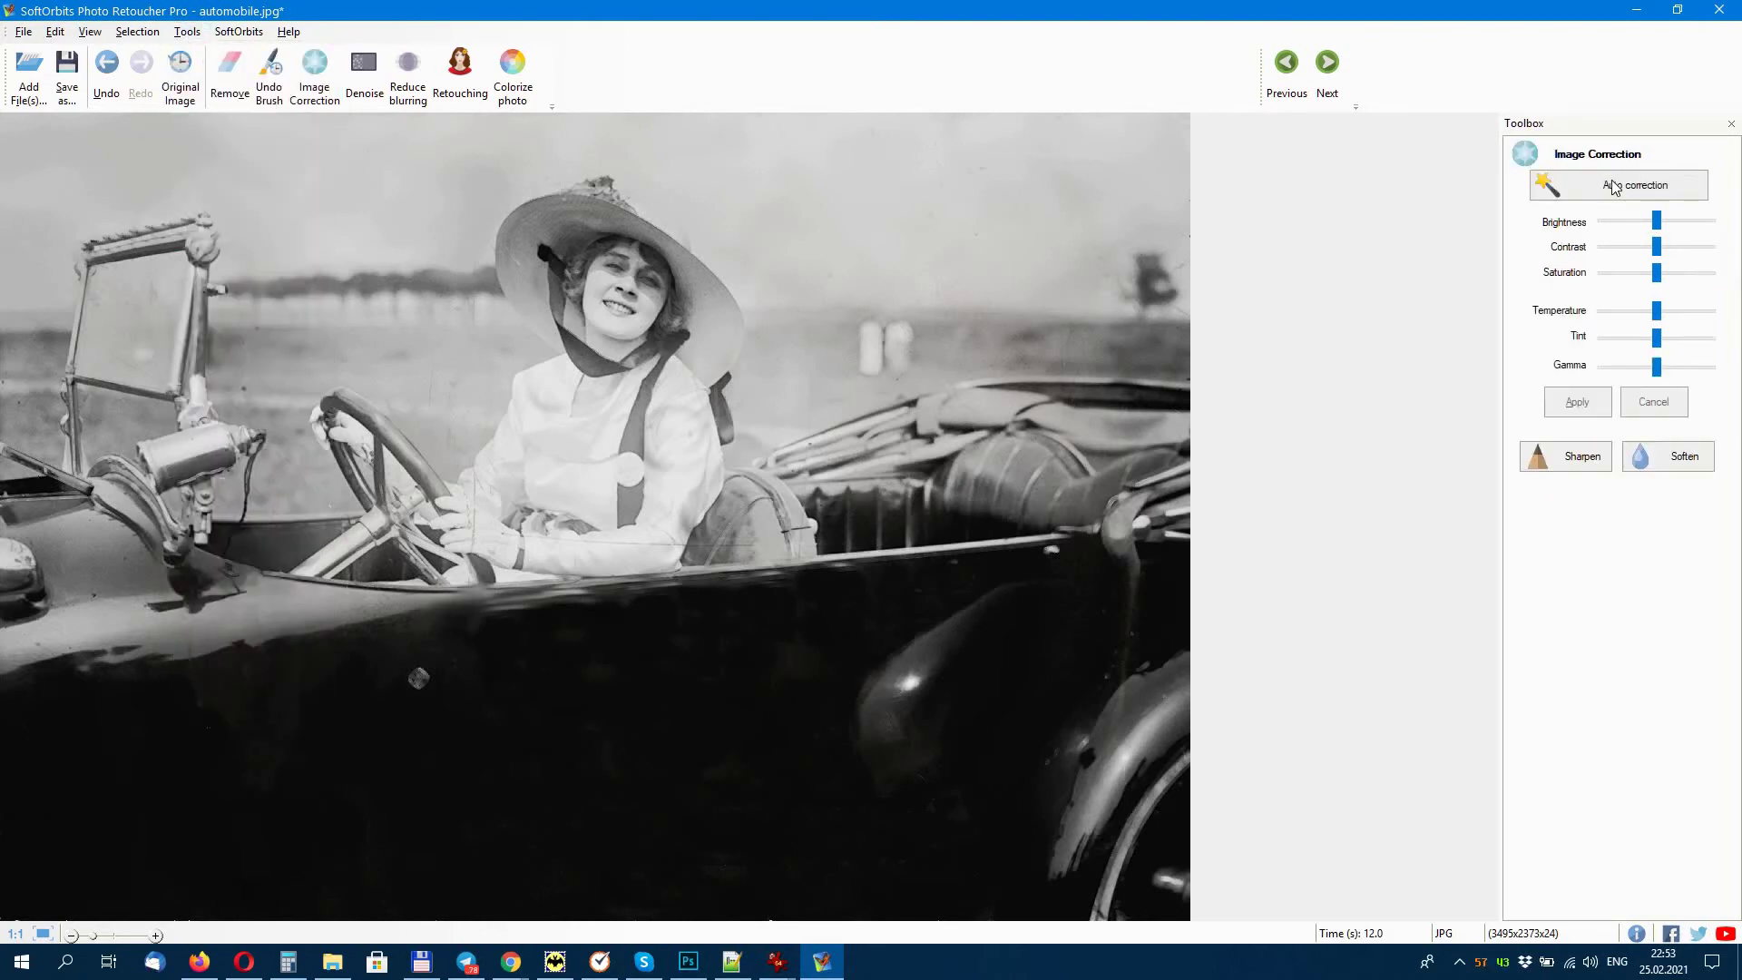
pyautogui.click(1618, 192)
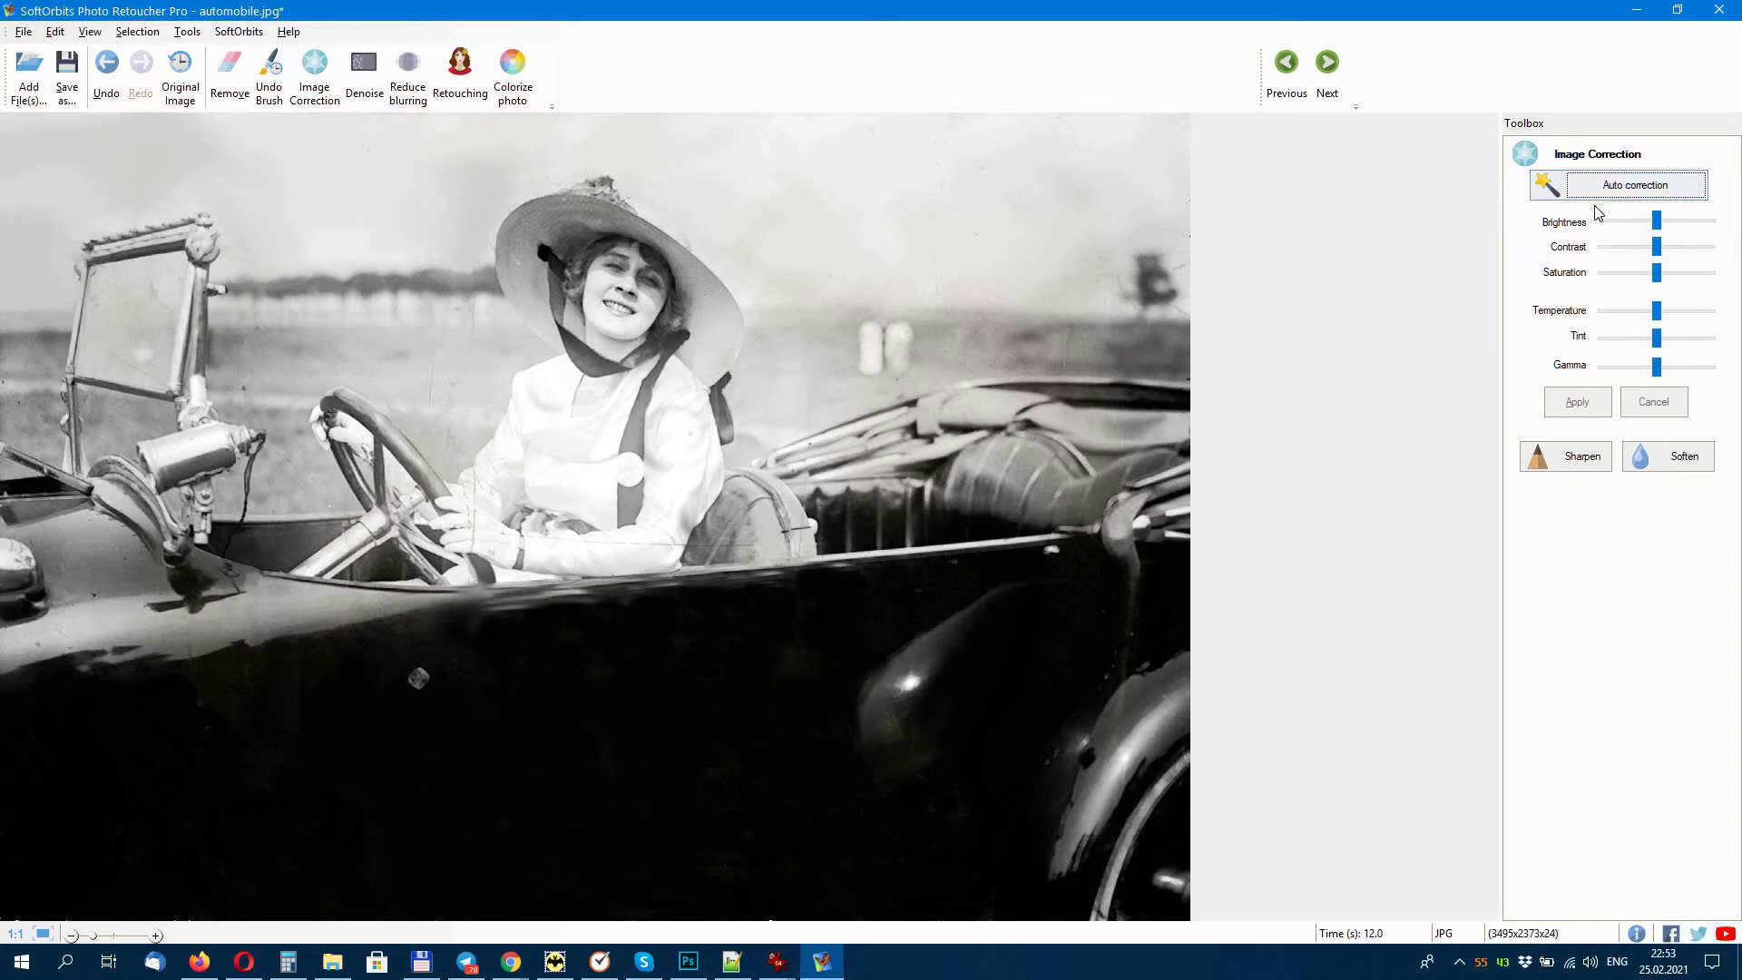
# - Run the Light denoise preset and compare the result against the original
pyautogui.click(363, 79)
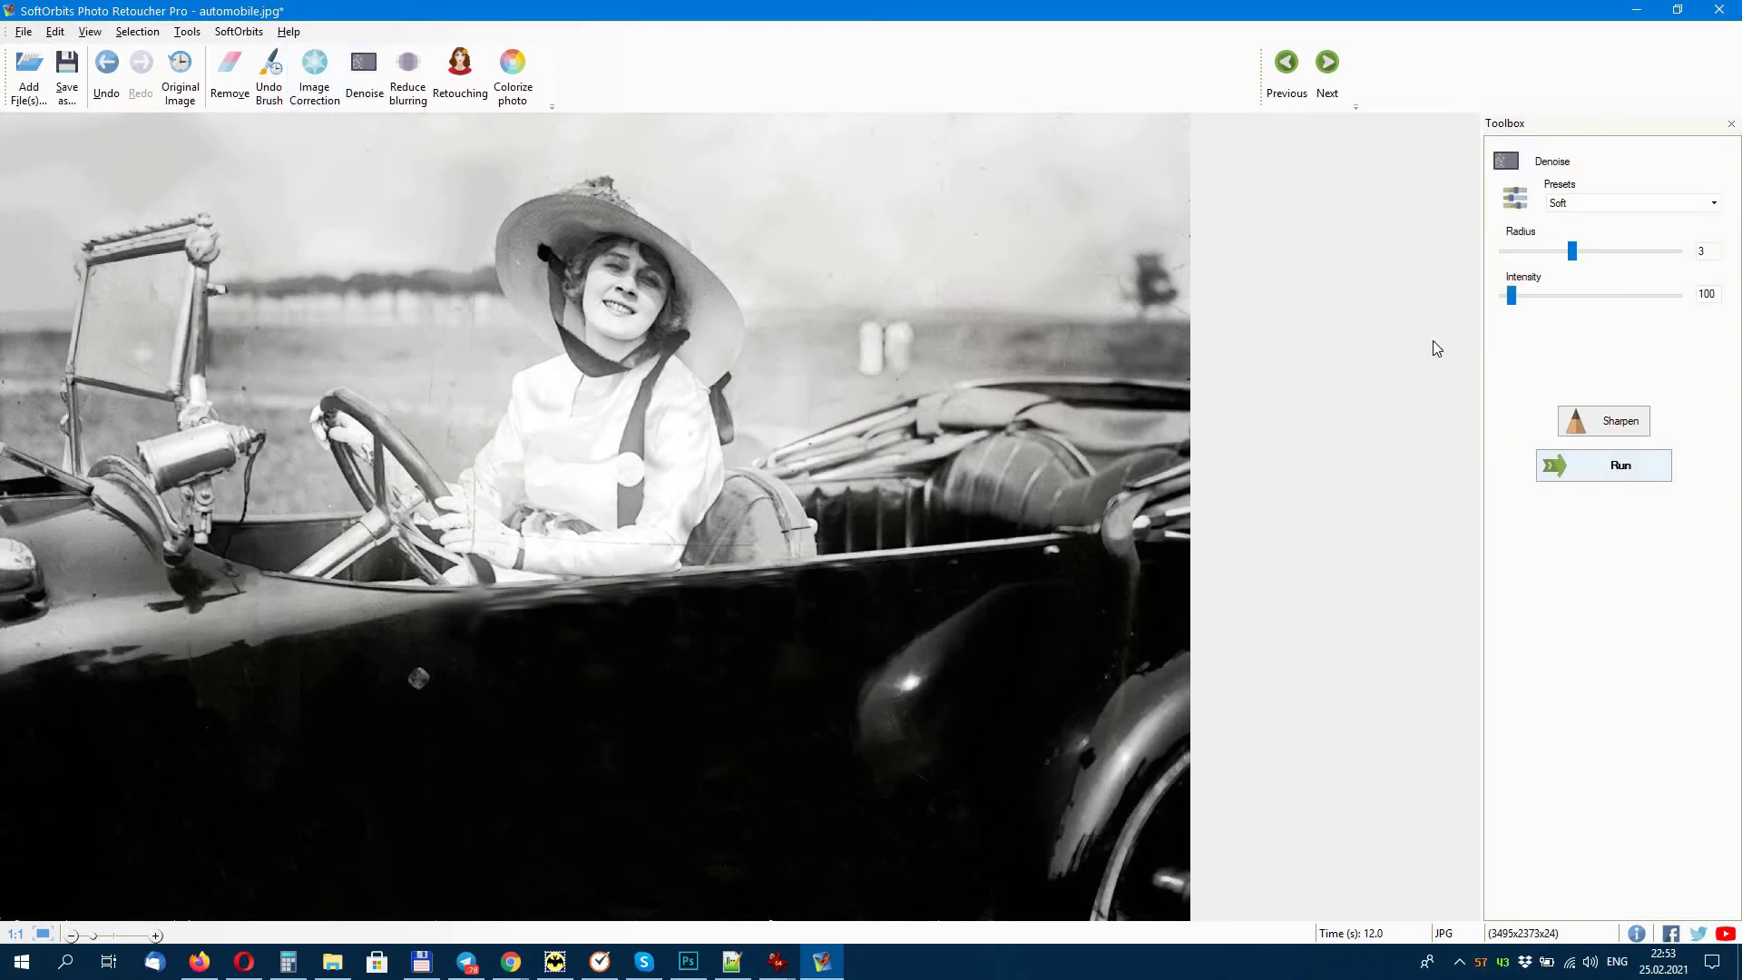
pyautogui.click(1612, 203)
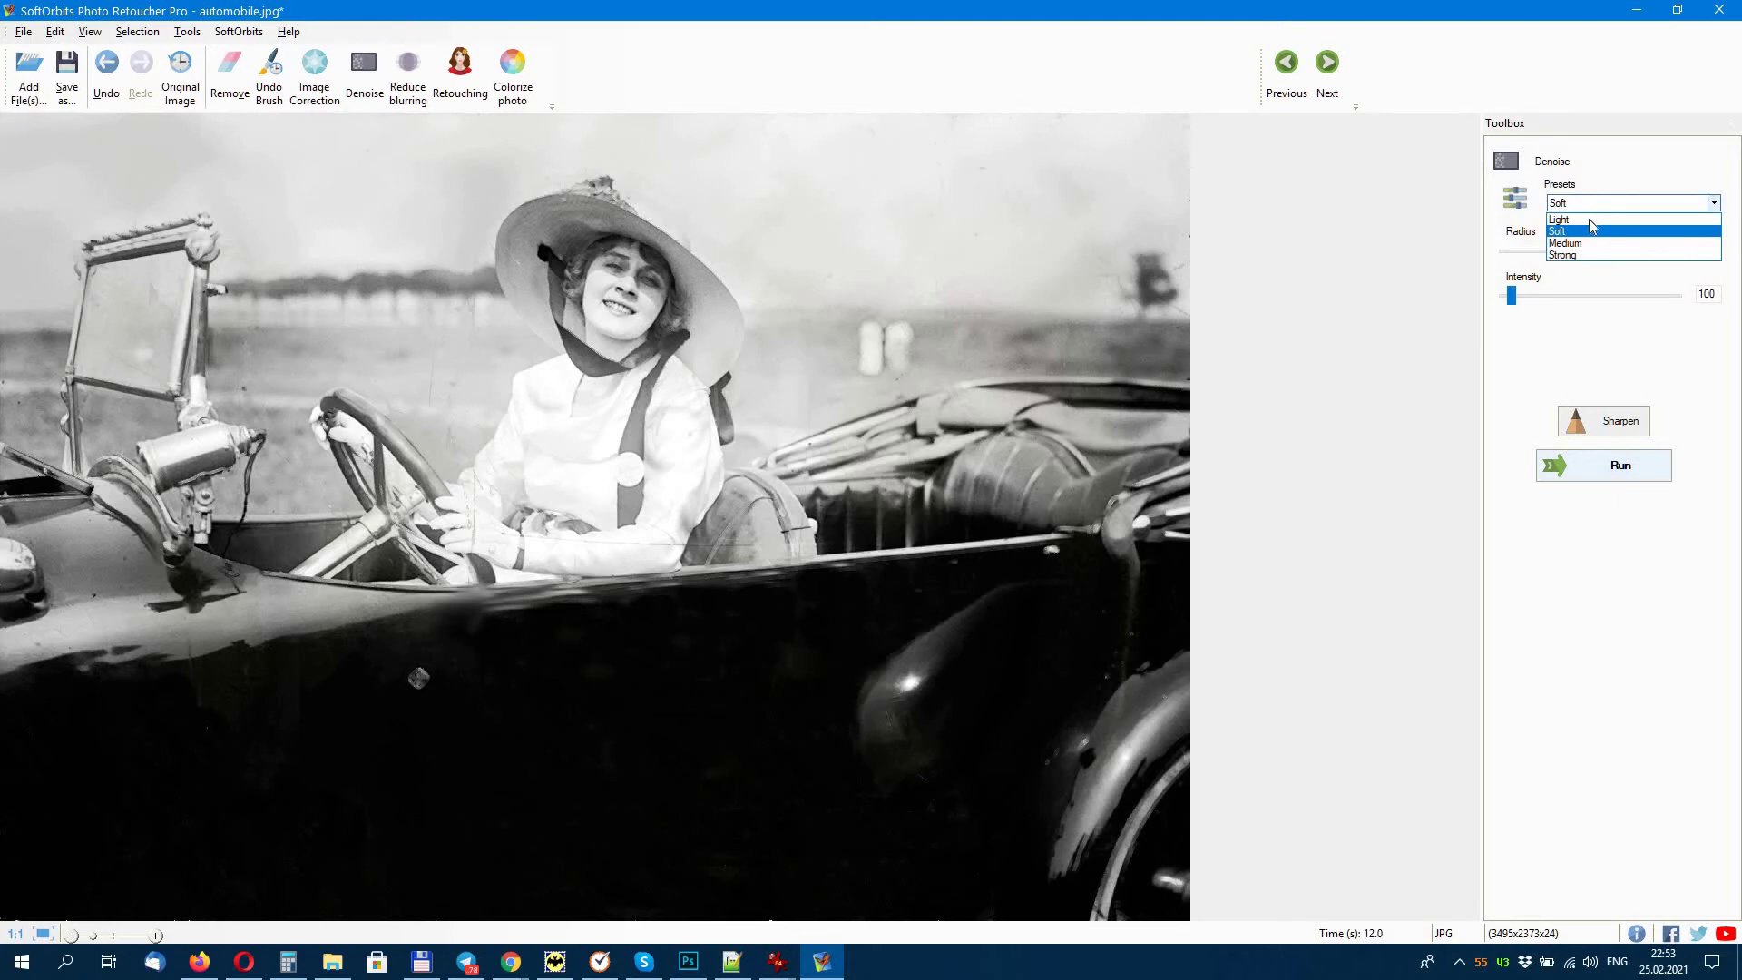
pyautogui.click(1620, 467)
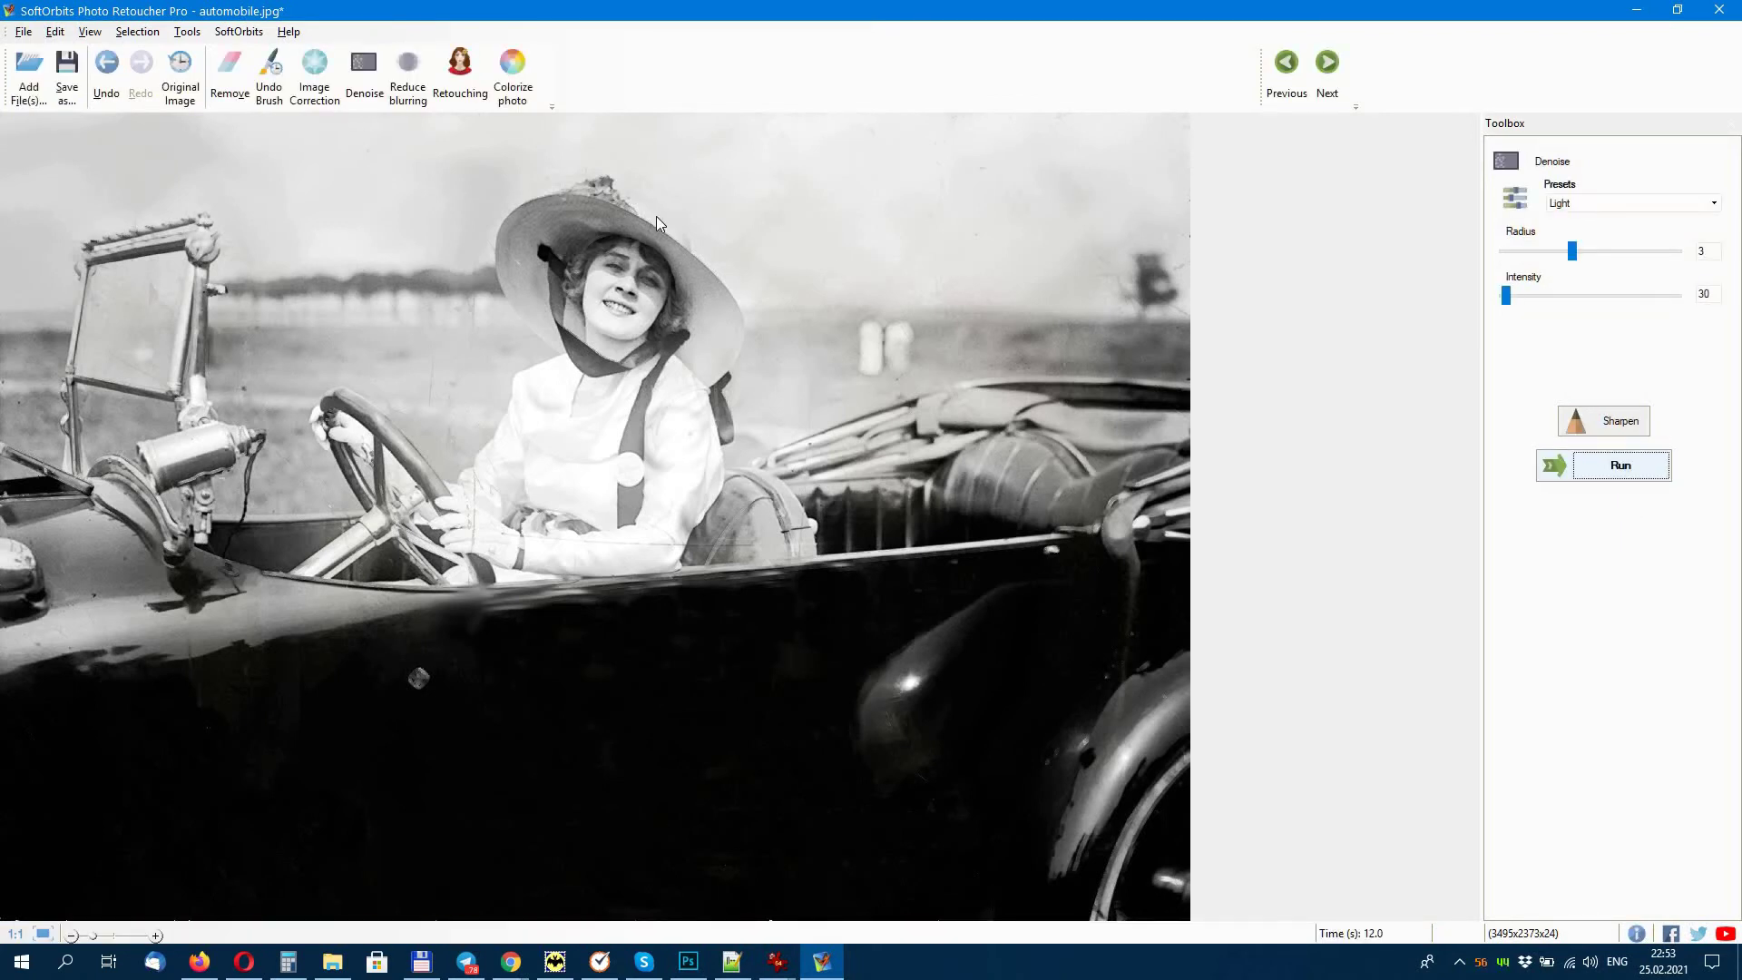
pyautogui.click(186, 100)
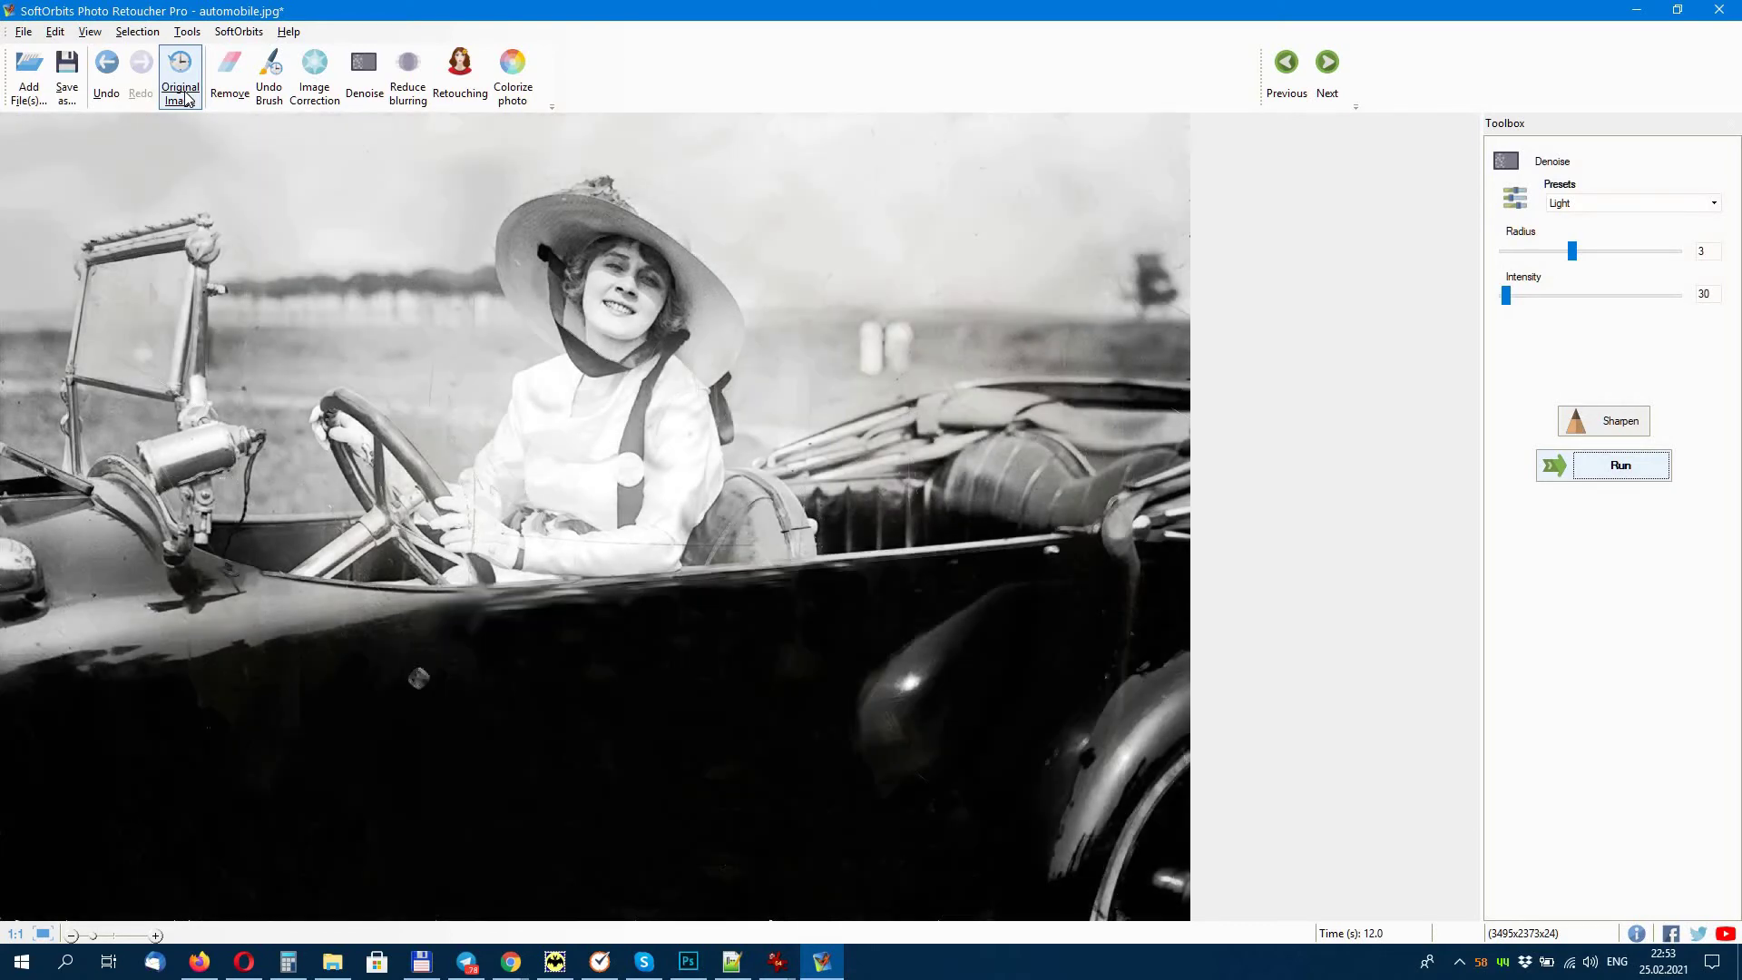
pyautogui.click(187, 100)
pyautogui.click(187, 99)
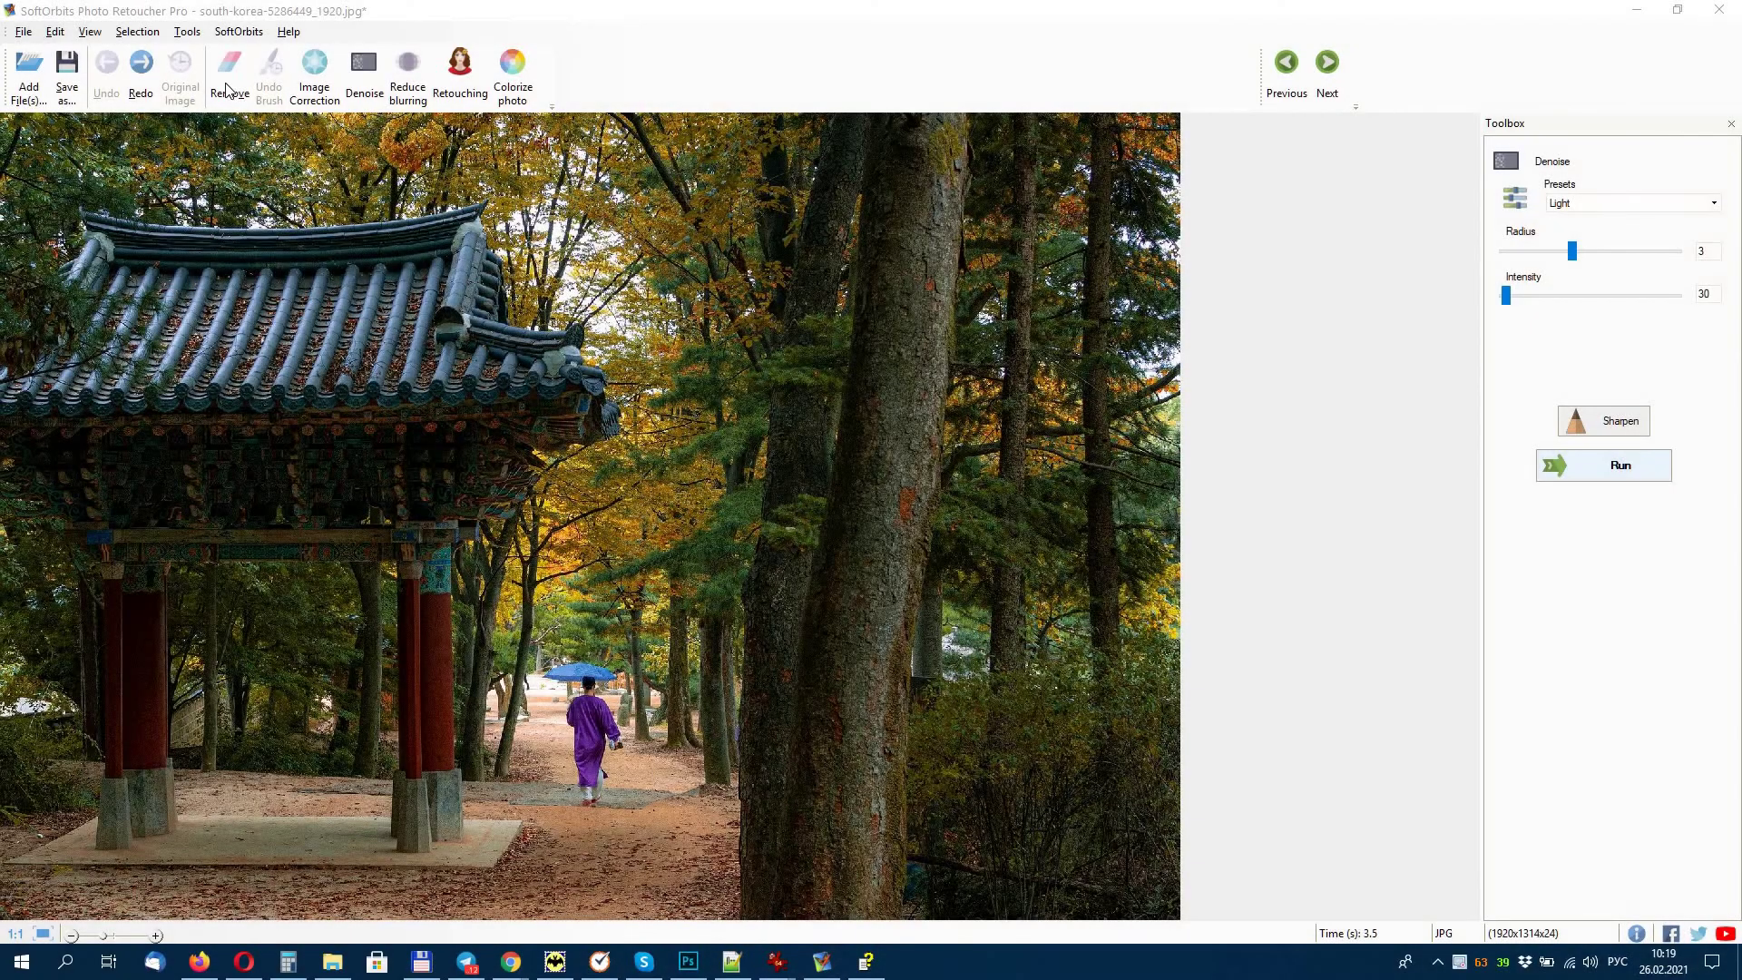
# - Mark the walker and blue umbrella, remove them, and compare with the original
pyautogui.click(229, 75)
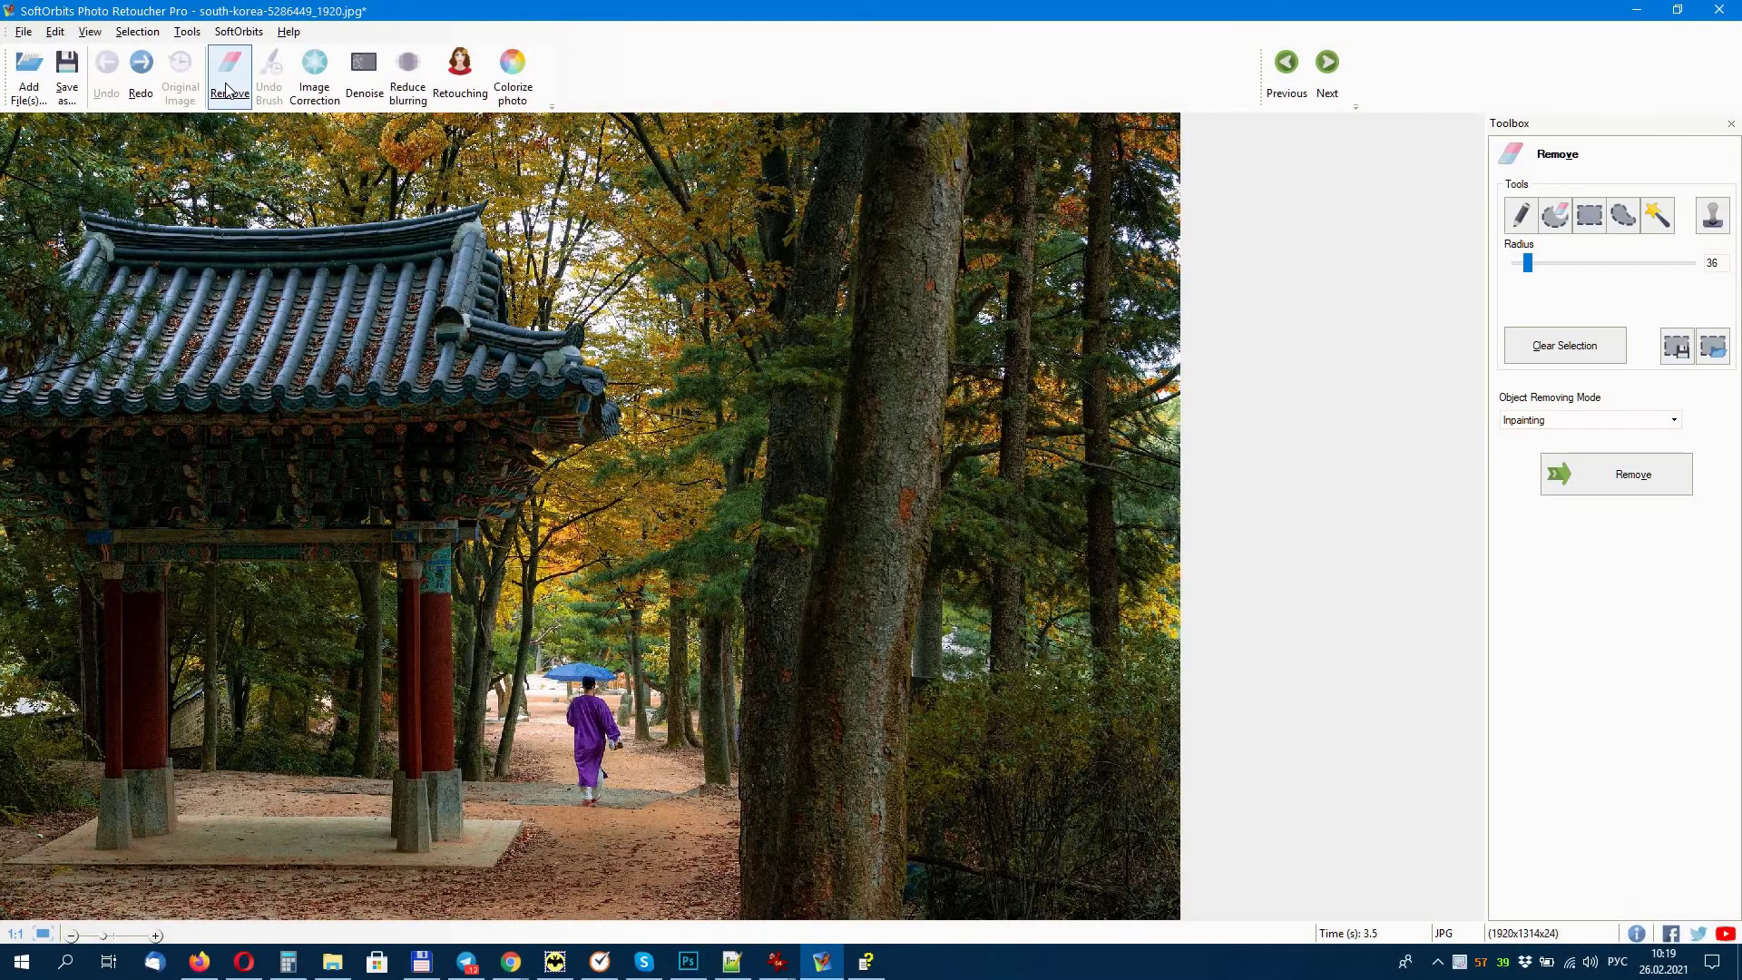
pyautogui.moveTo(552, 671); pyautogui.dragTo(596, 740)
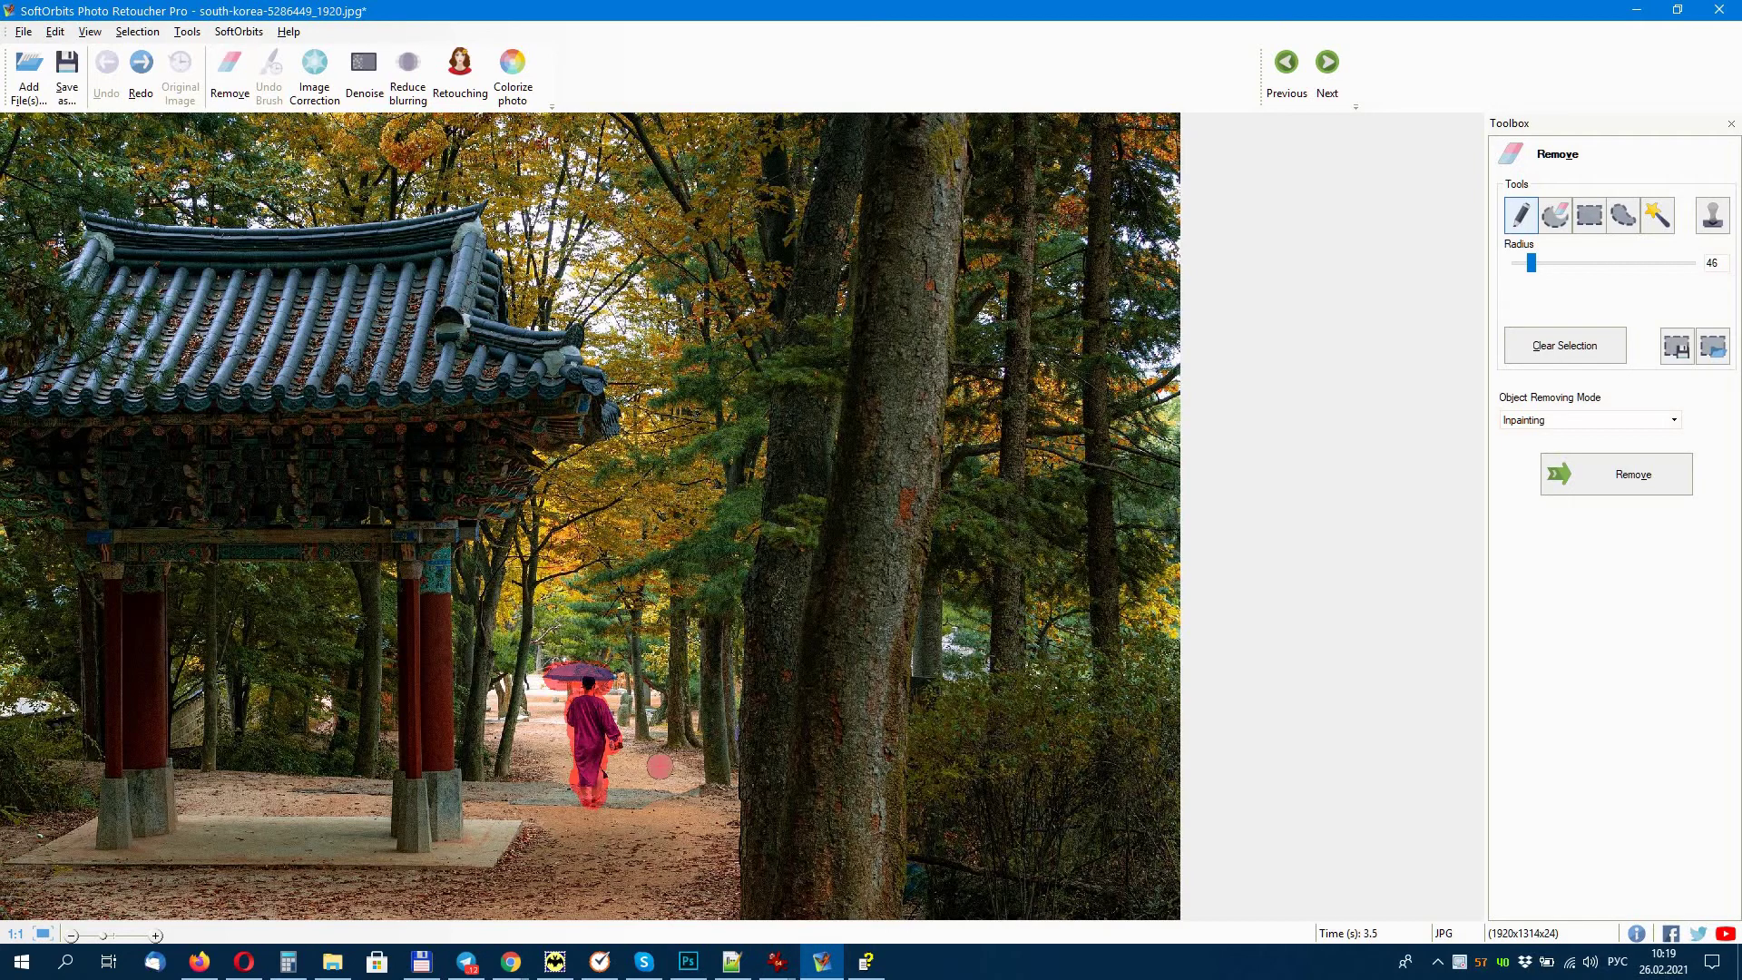
pyautogui.click(1633, 479)
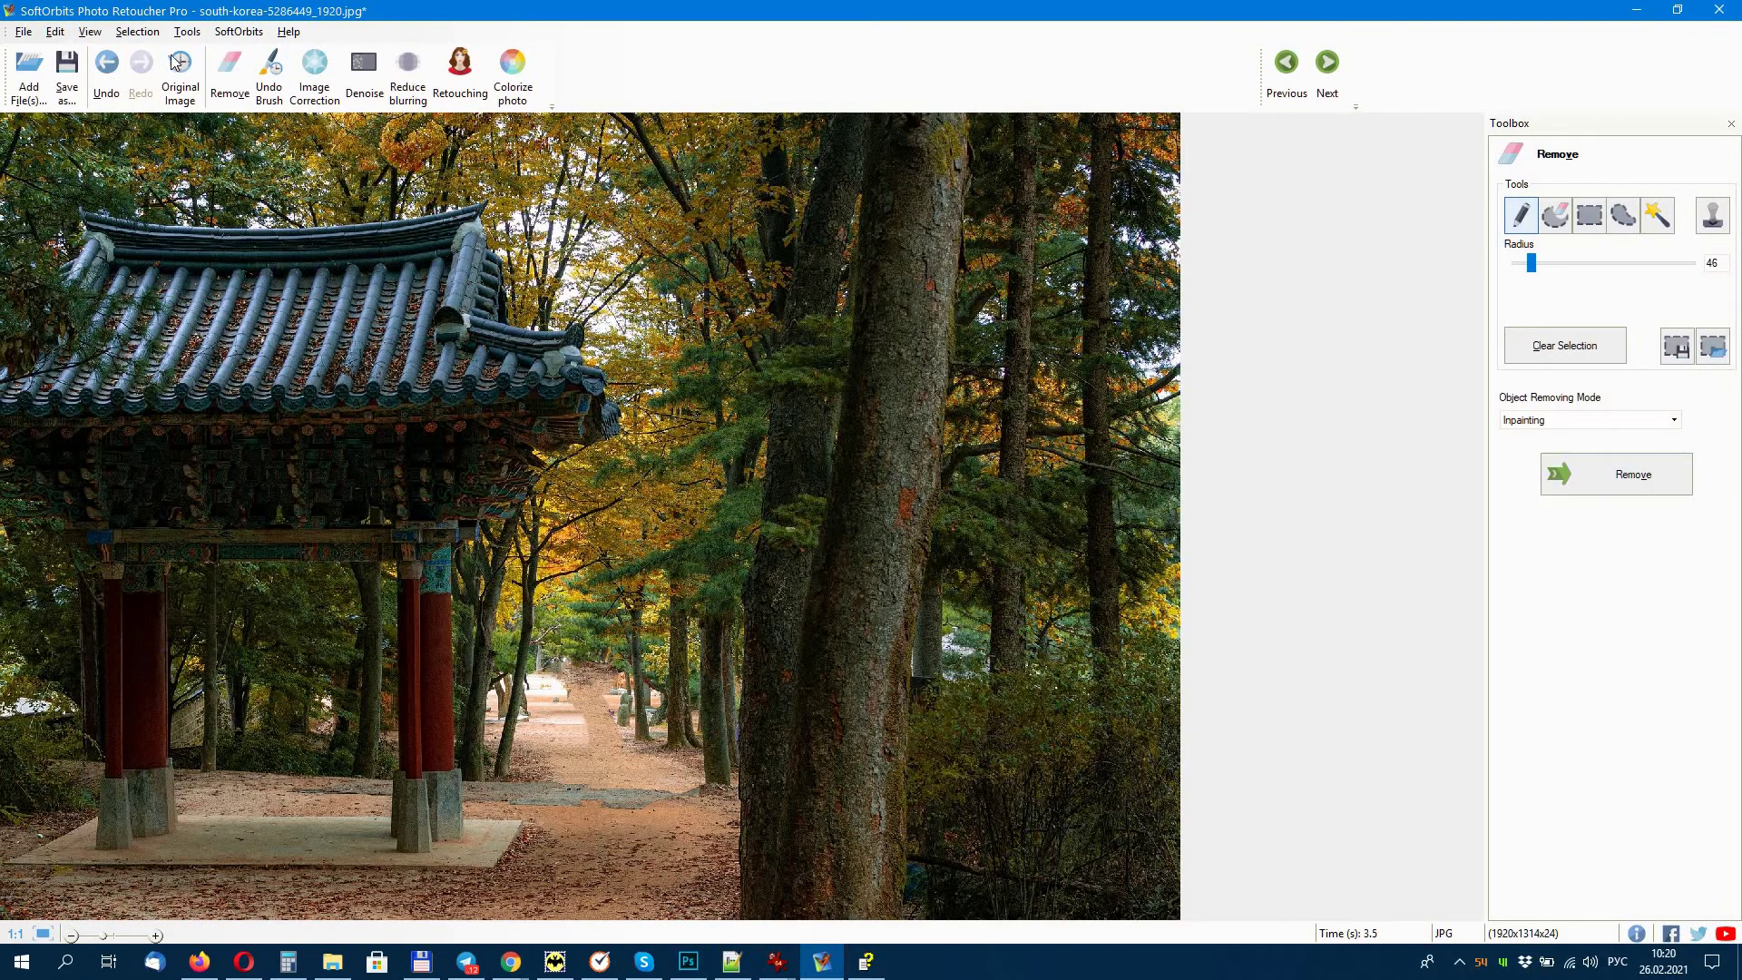
pyautogui.click(178, 65)
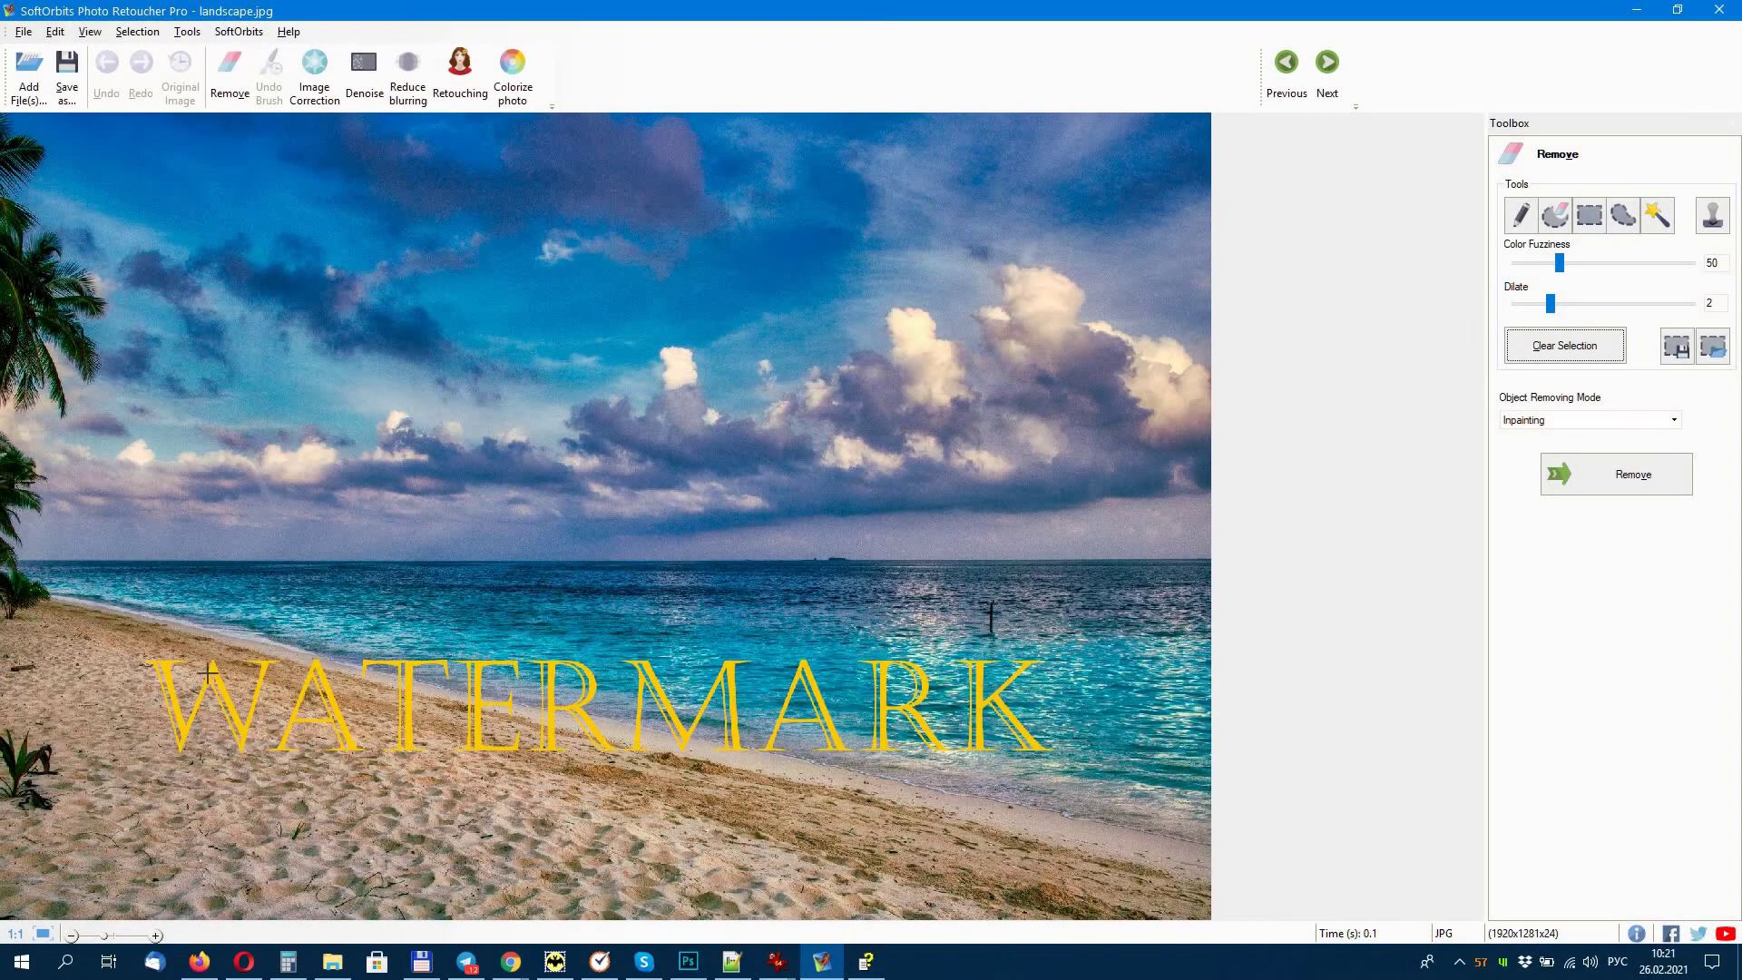
# - Select the yellow WATERMARK letters with the magic wand and remove them
pyautogui.click(214, 670)
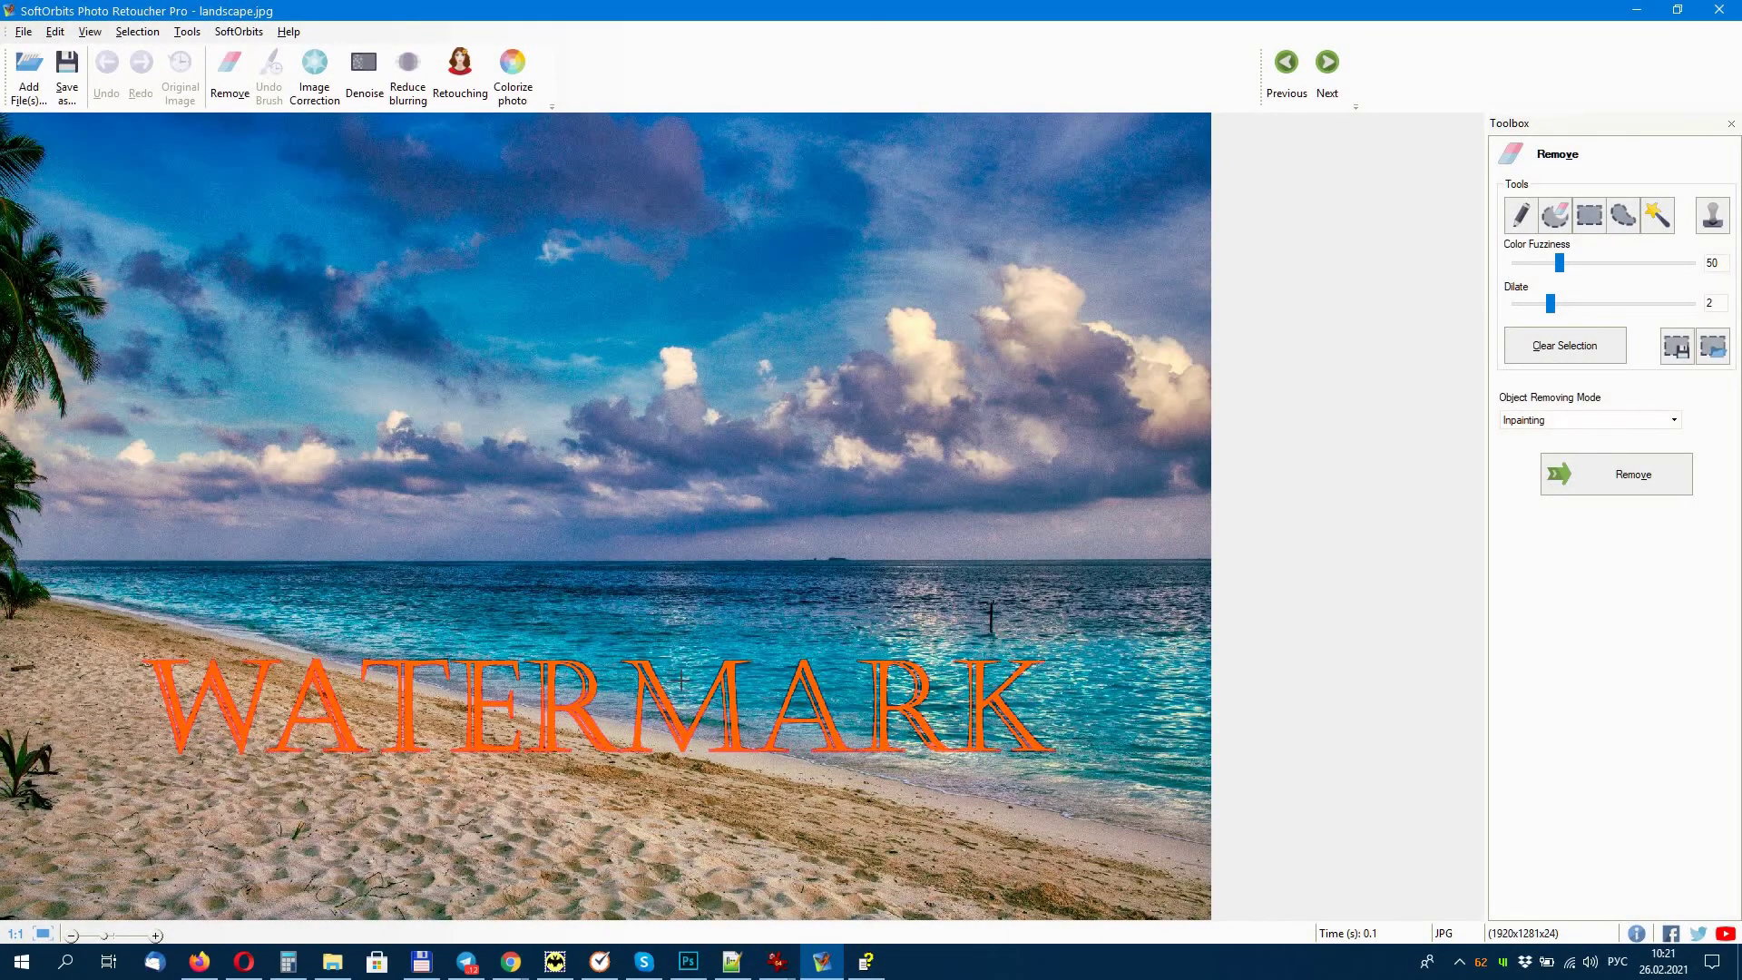
pyautogui.click(1599, 484)
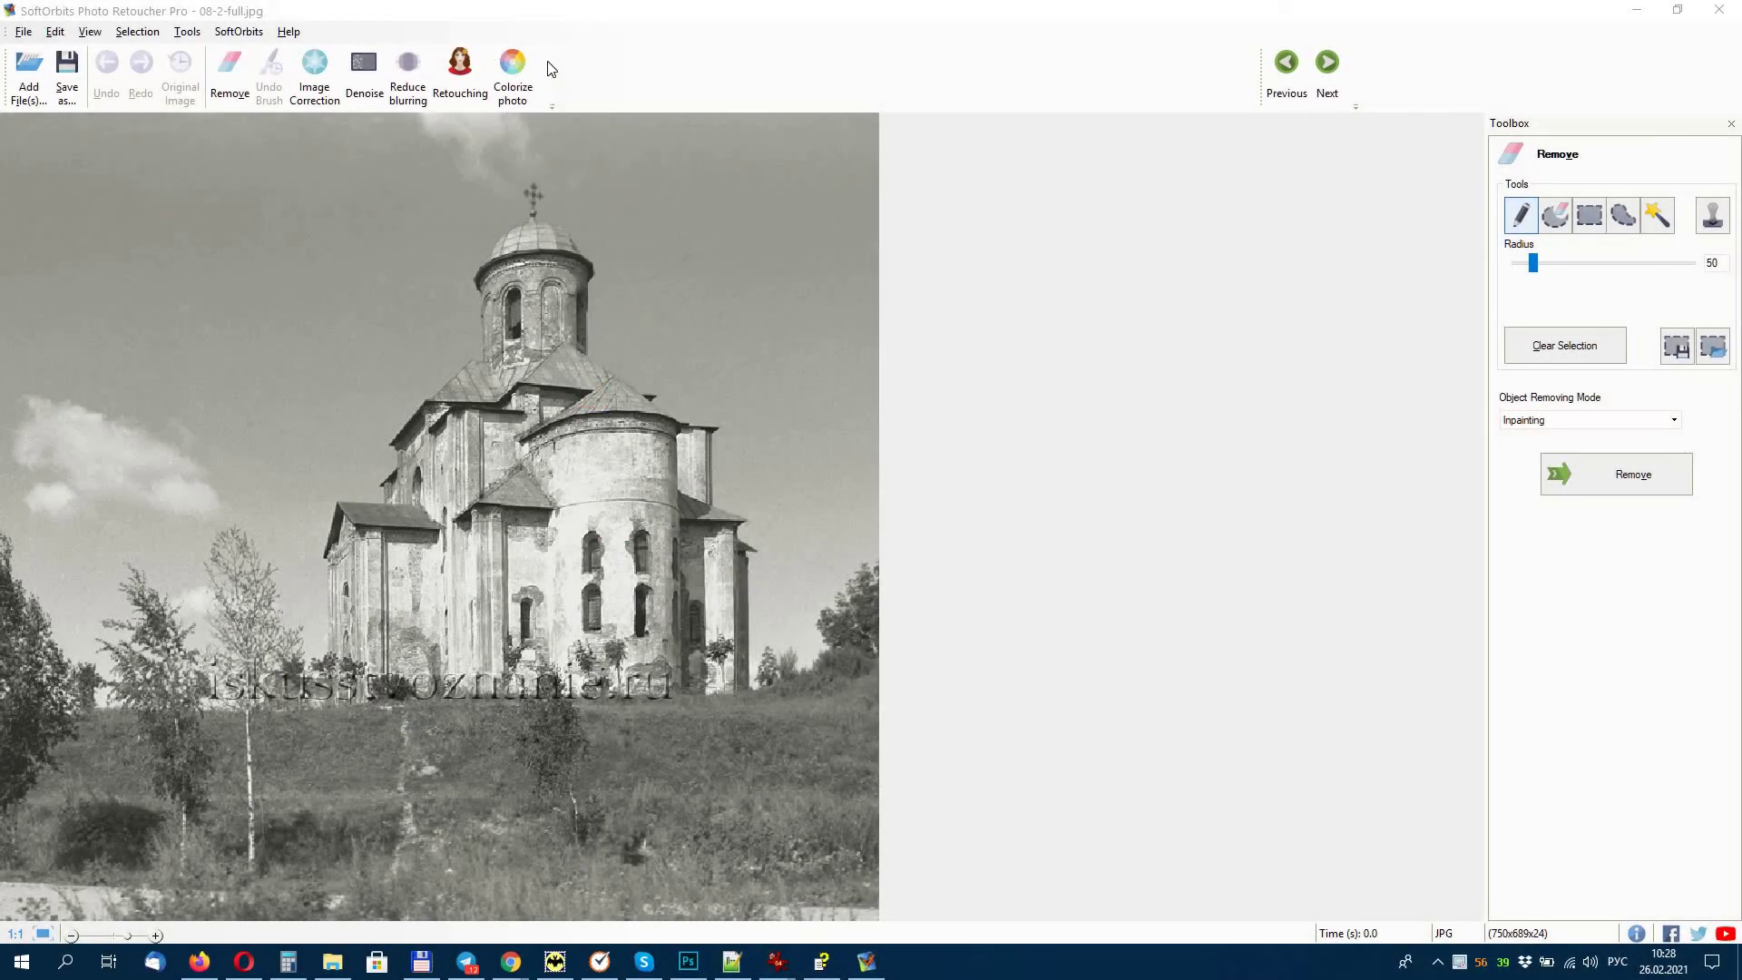
# - Run Colorize photo on the church picture and compare it against the grey original
pyautogui.click(511, 71)
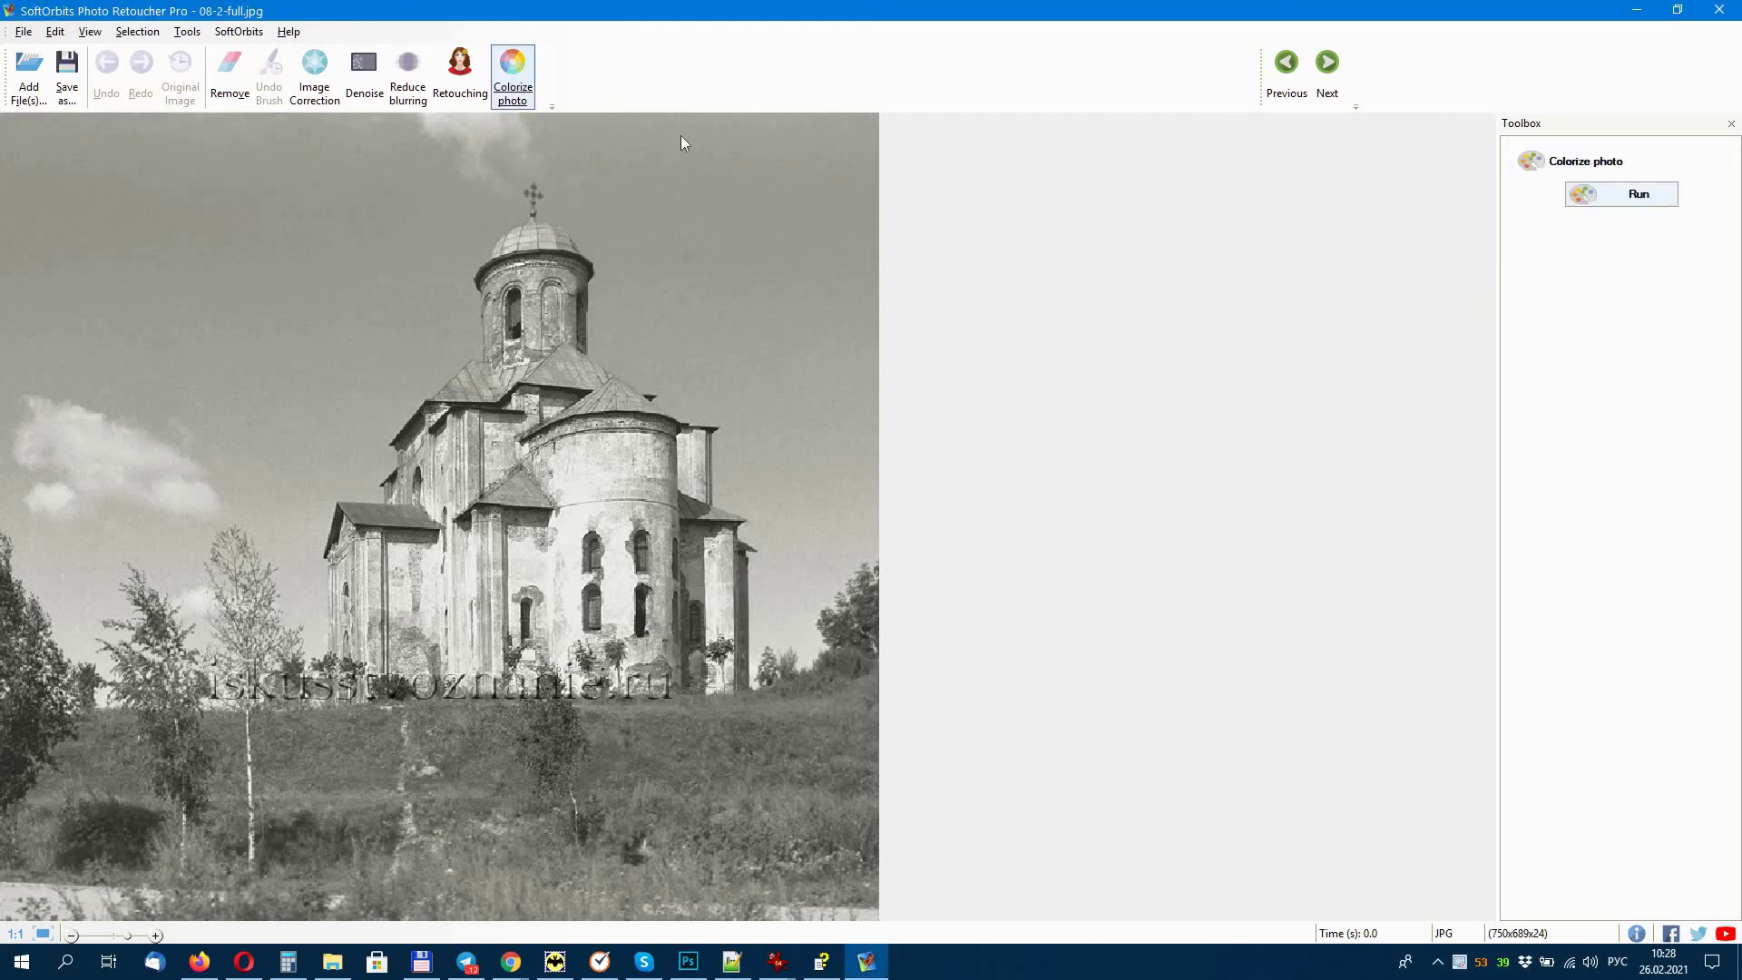
pyautogui.click(1613, 200)
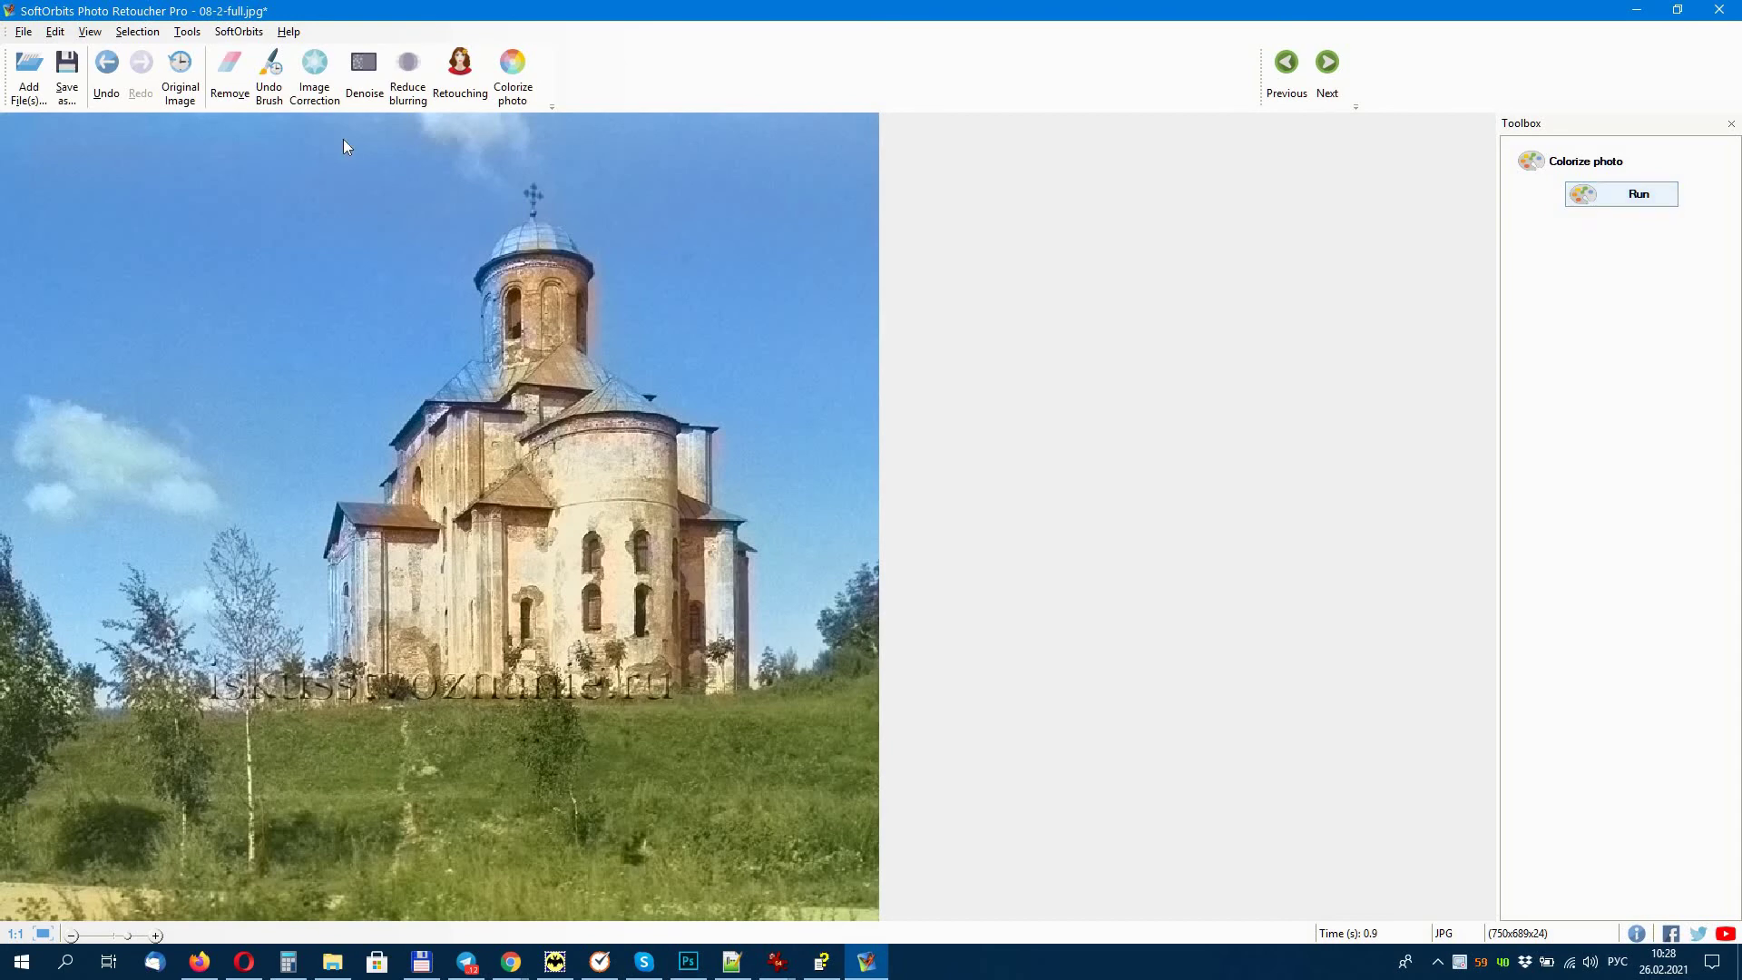
pyautogui.click(191, 98)
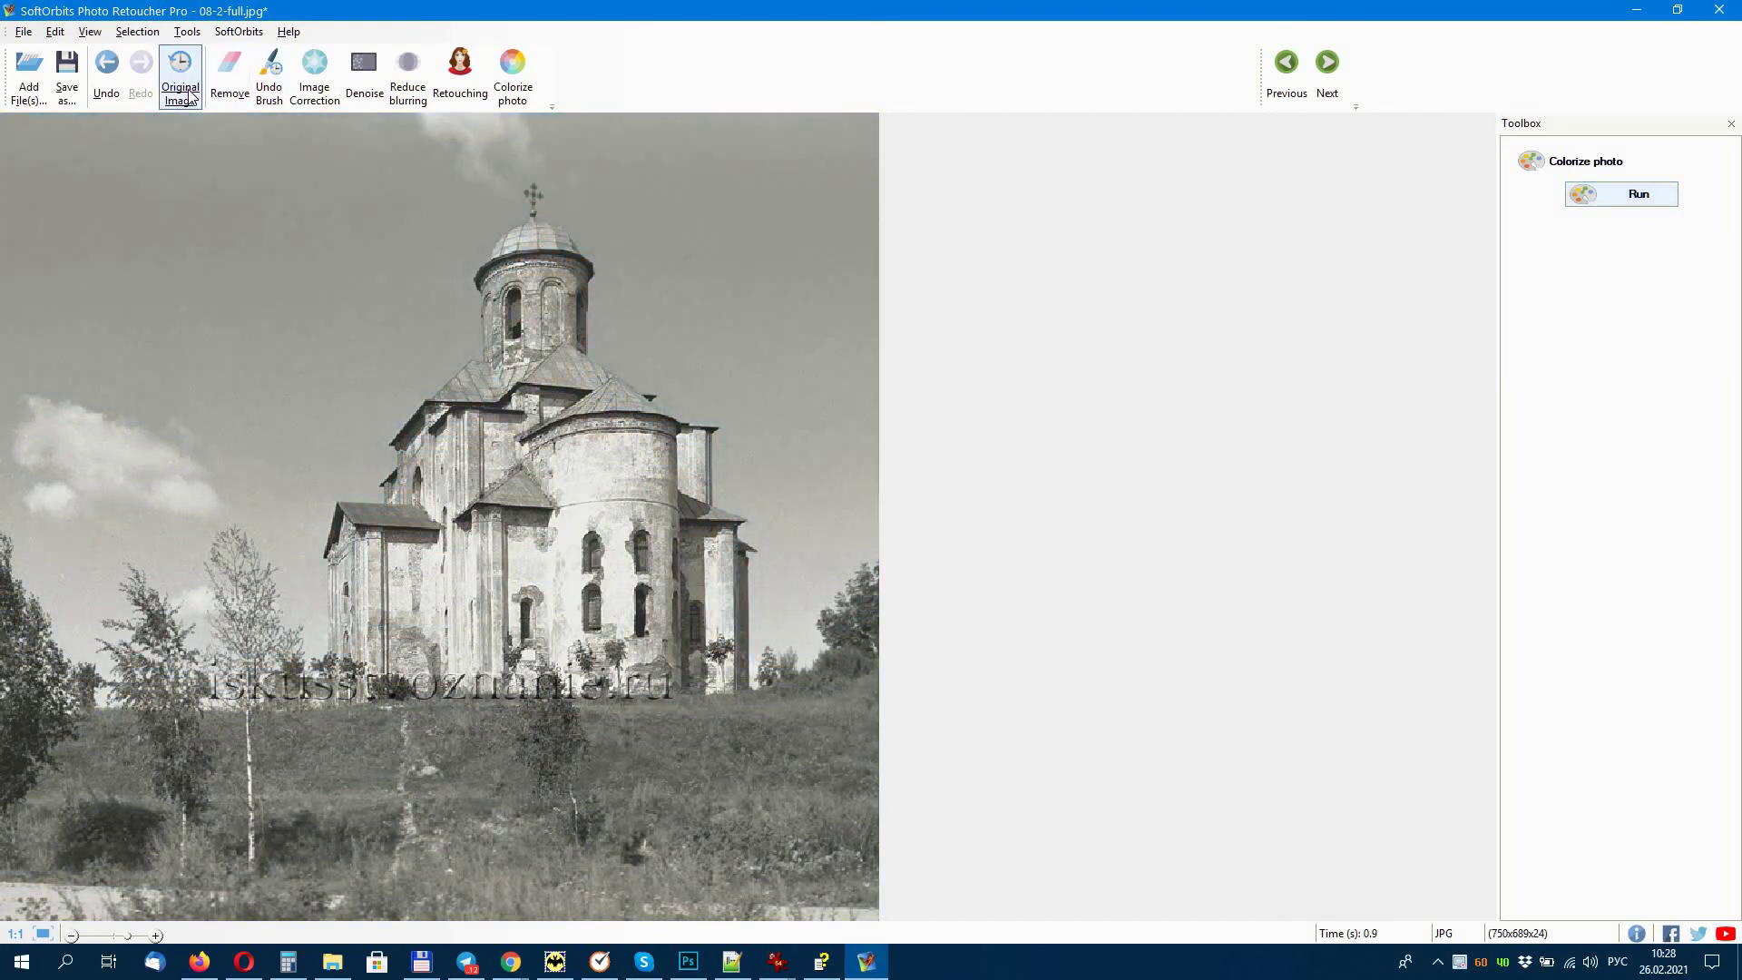
pyautogui.click(190, 98)
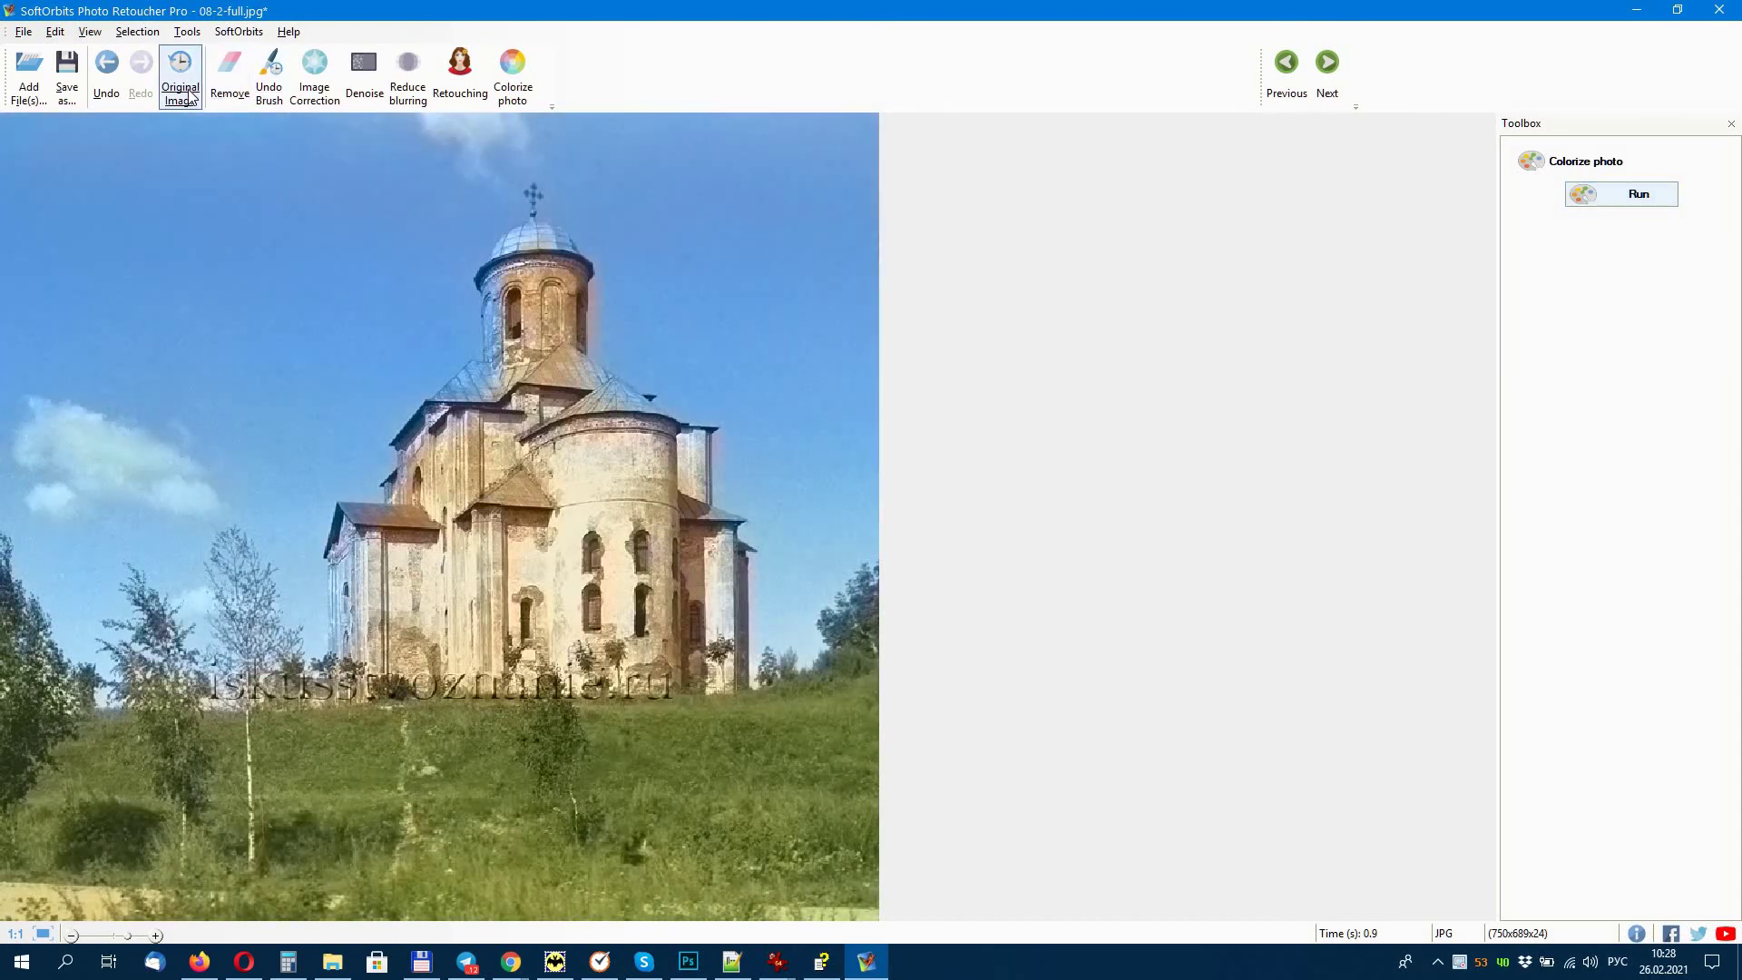